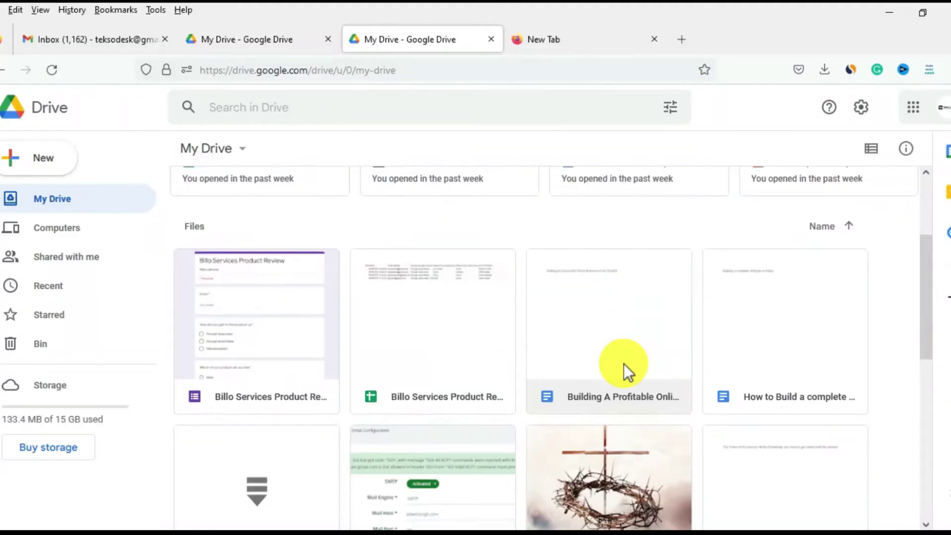
- Browse the My Drive files in list layout, and return them to grid layout
scroll(626, 372, down, 4)
scroll(703, 258, up, 1)
click(869, 155)
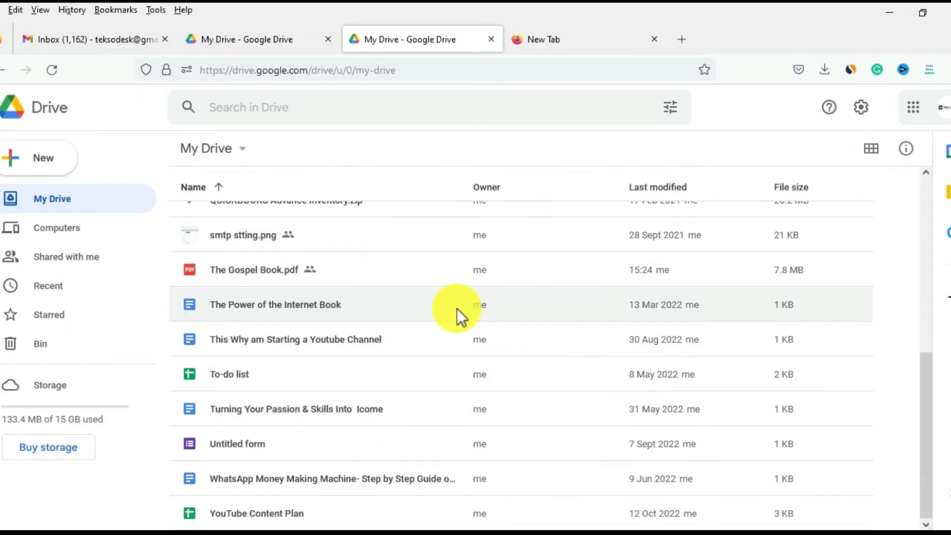
click(869, 155)
- Select The Gospel Book.pdf in My Drive, and view its details before closing them
click(630, 319)
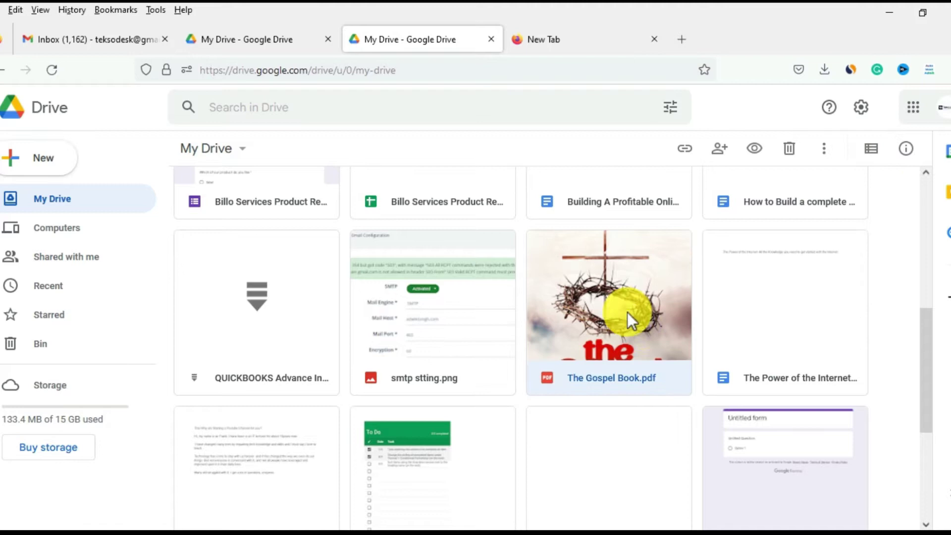
click(906, 149)
click(907, 196)
- Select smtp stting.png and look through the additional actions available for it
click(471, 283)
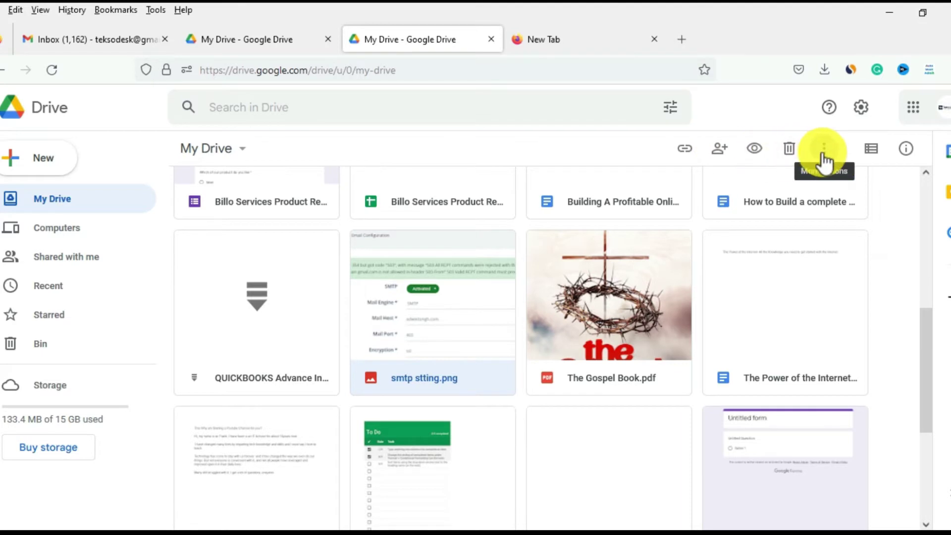
click(823, 149)
click(521, 304)
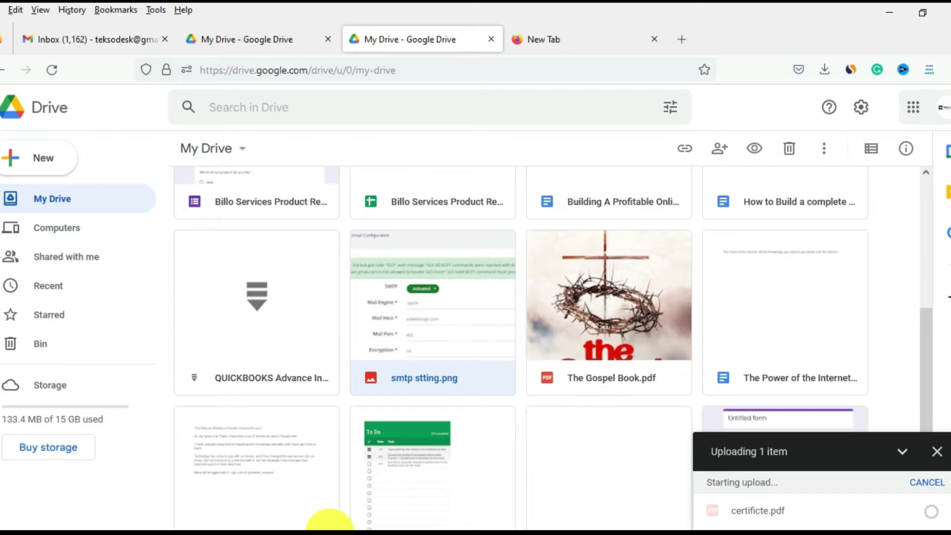
- Upload the INVOICE 1 PDF from the computer's Documents folder to My Drive, and minimize the folder window
click(329, 521)
scroll(752, 340, down, 4)
click(725, 347)
drag(725, 347, 350, 426)
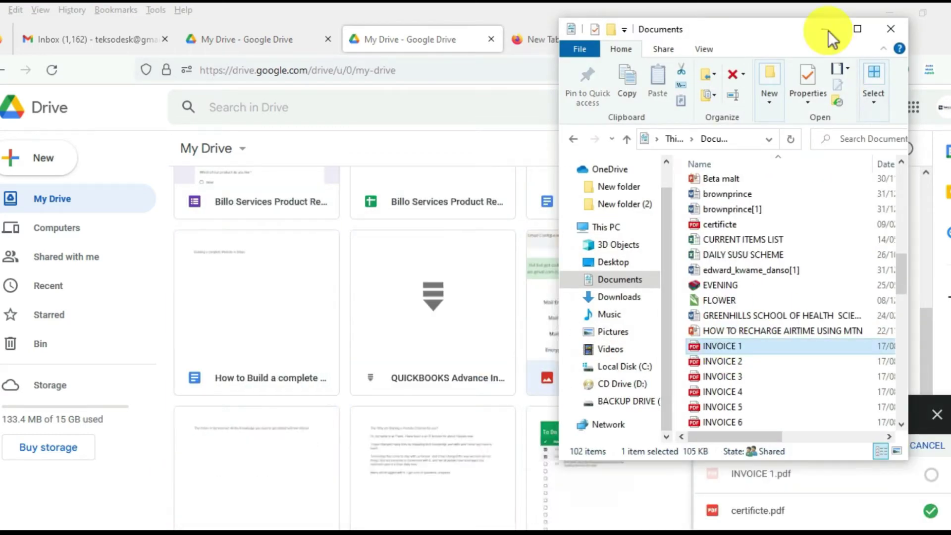
click(828, 31)
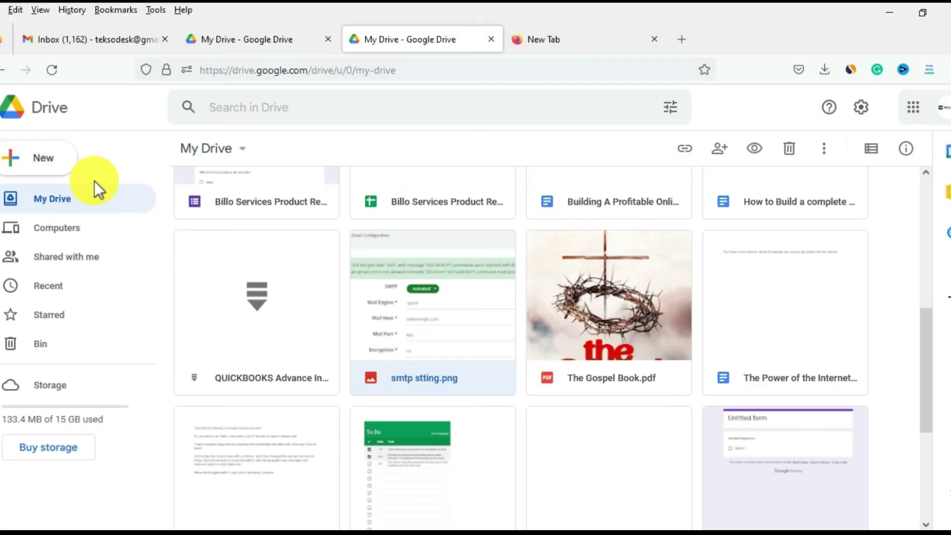
- Upload a file from the computer to My Drive by choosing it in the file picker
click(55, 166)
click(54, 198)
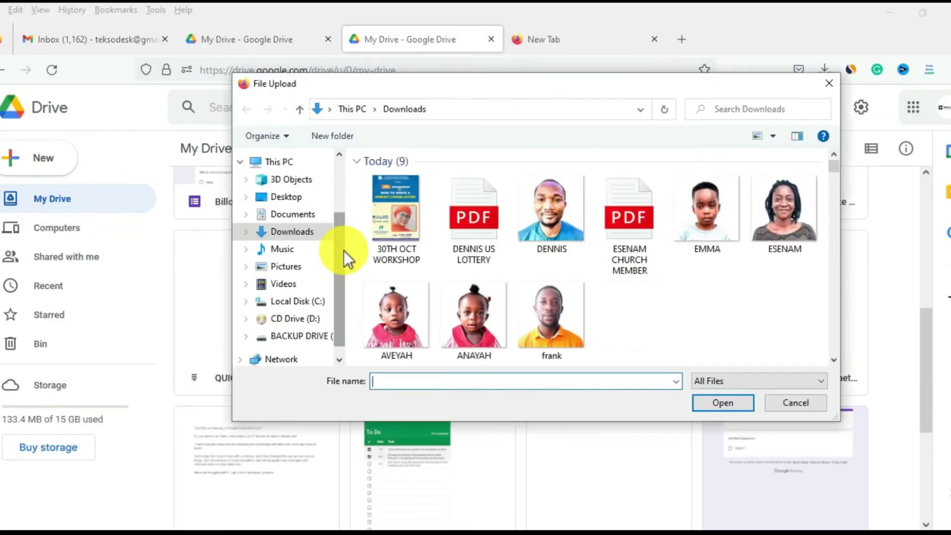
scroll(343, 250, down, 1)
click(295, 191)
click(387, 253)
click(714, 402)
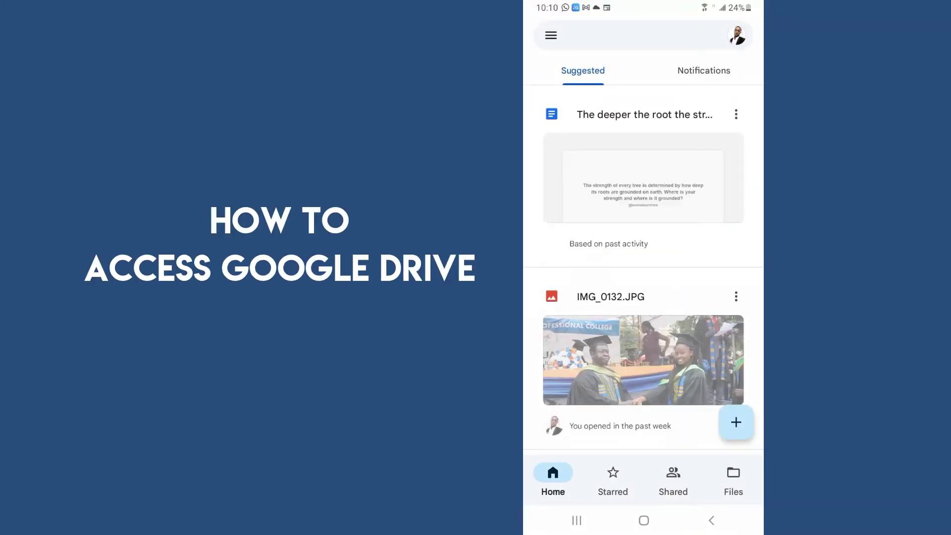
- Open the Drive app from the Google folder among the phone's apps
scroll(643, 247, down, 2)
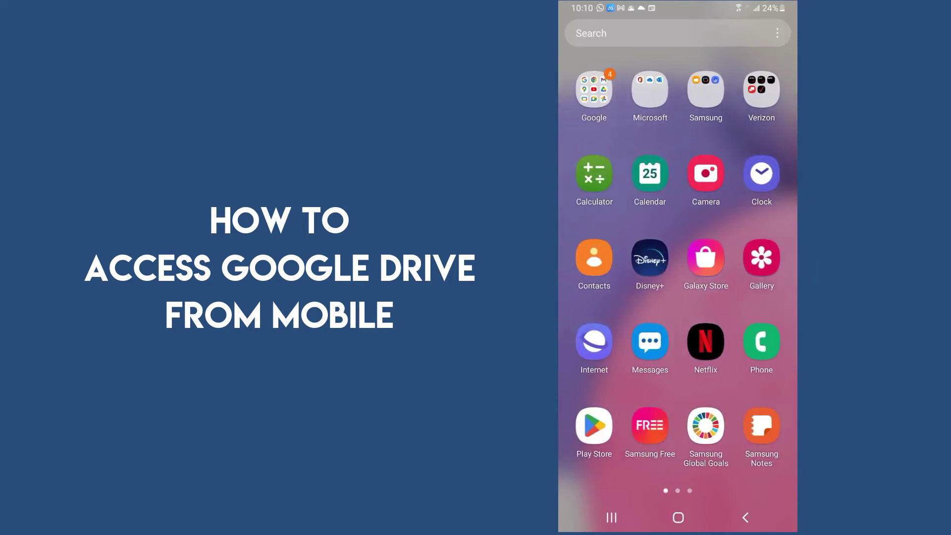
click(594, 90)
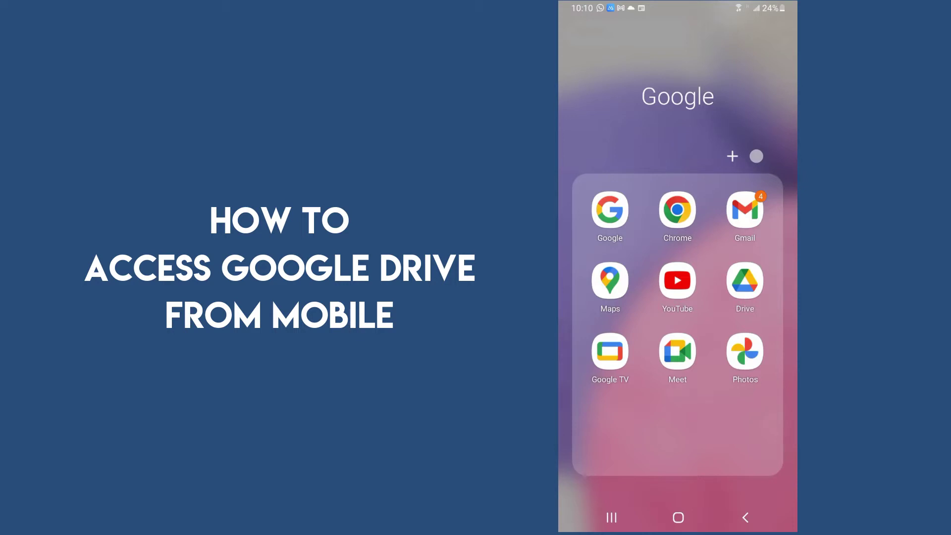
click(744, 281)
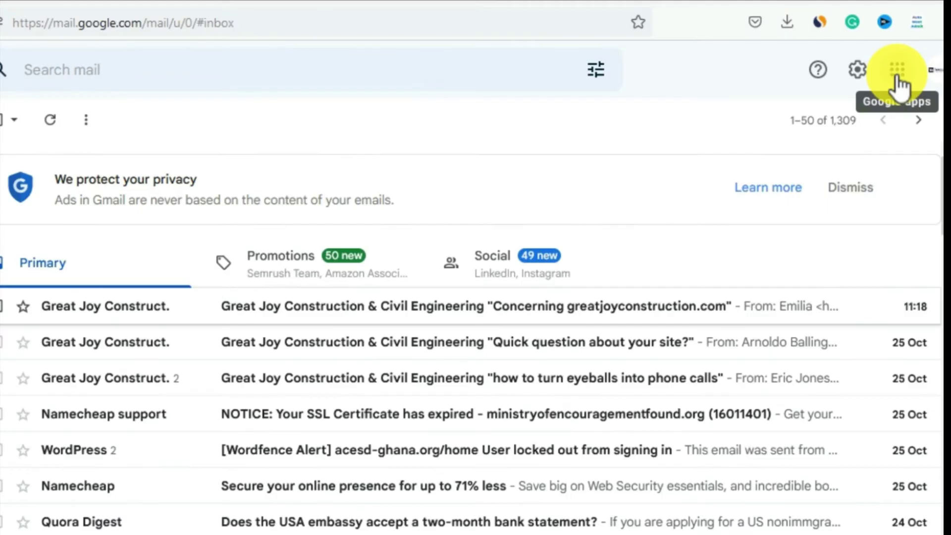
- In Gmail, rearrange the Google apps with Drive first and YouTube ahead of Maps, and open Google Drive
click(914, 114)
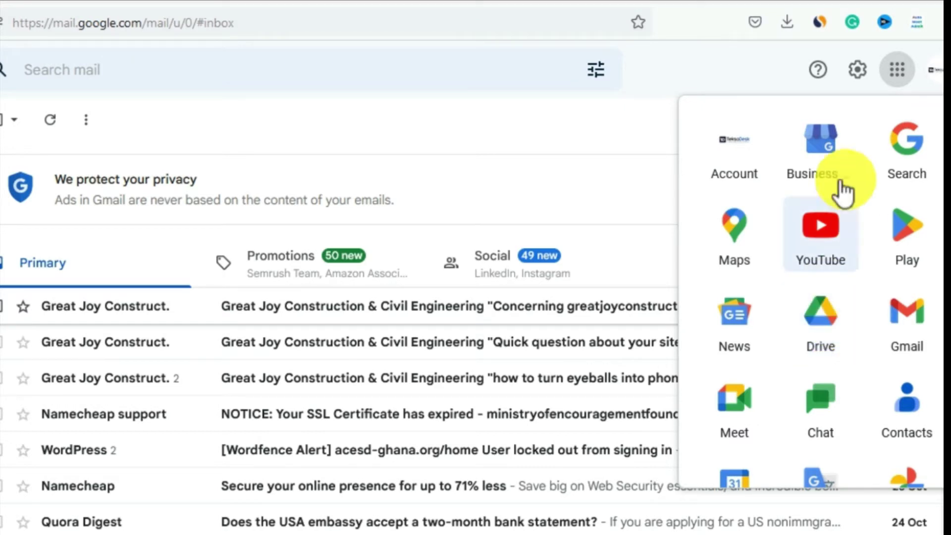
drag(812, 317, 723, 143)
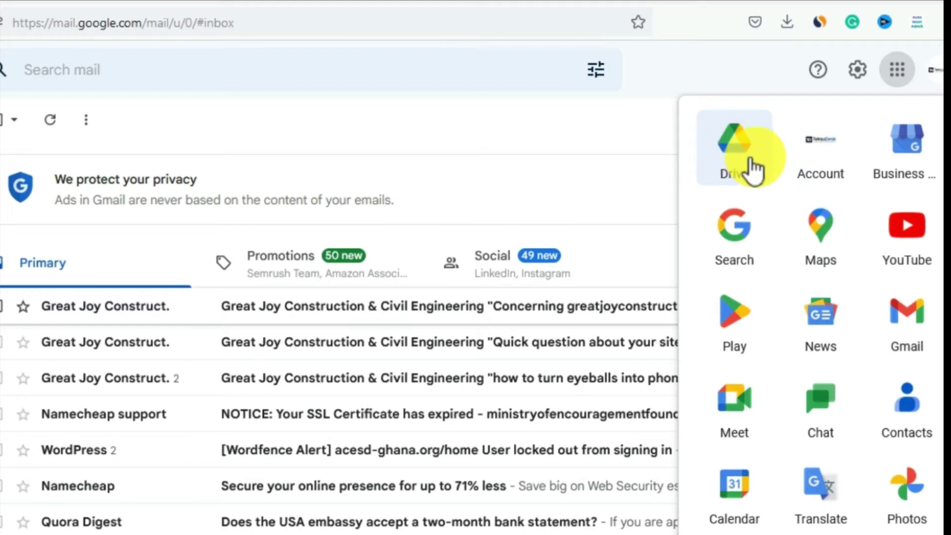
drag(821, 238, 901, 248)
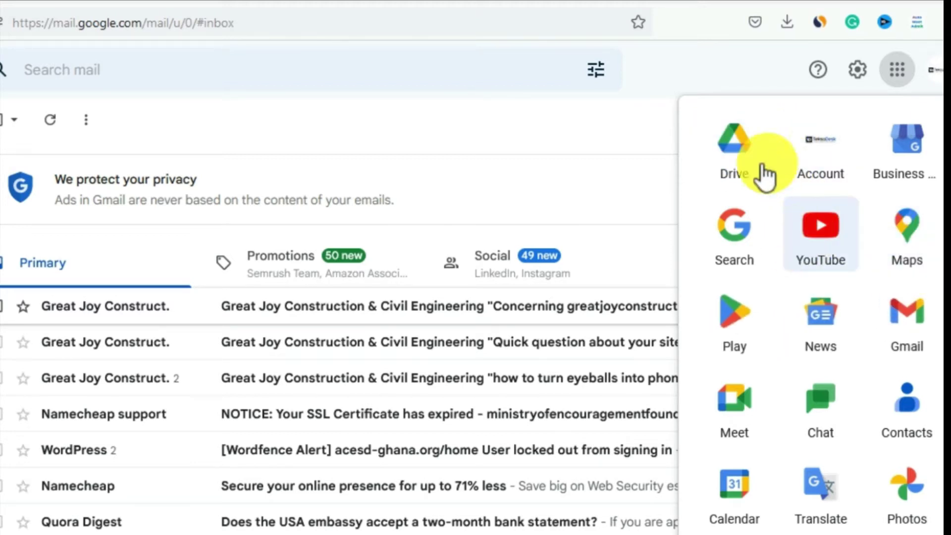
click(740, 150)
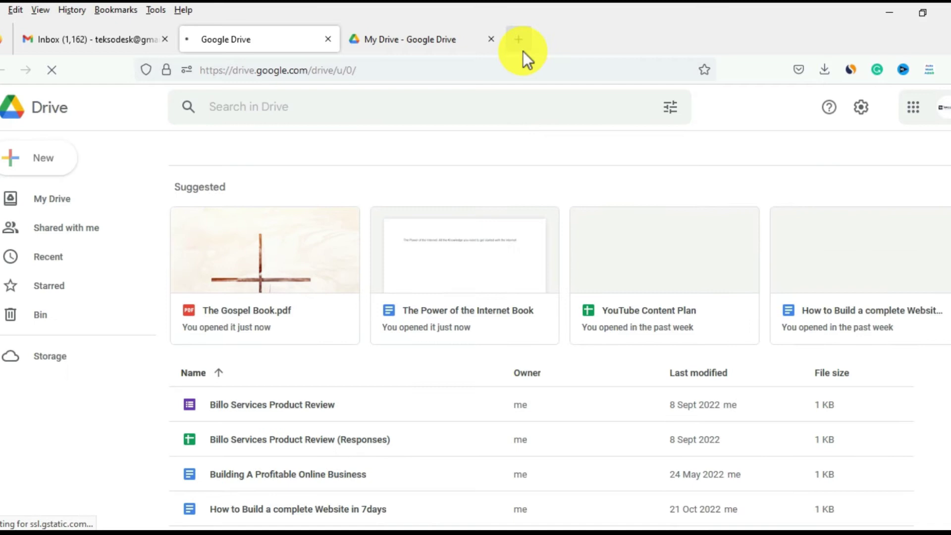
- Enter drive.google.com as the address in a new browser tab, and return to the open My Drive tab
click(522, 52)
click(373, 70)
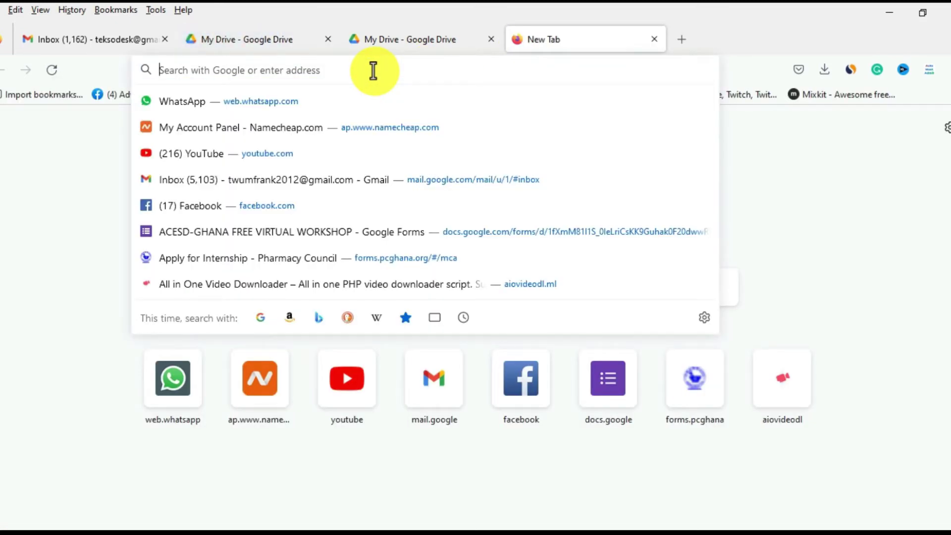
text(drive.google.com/)
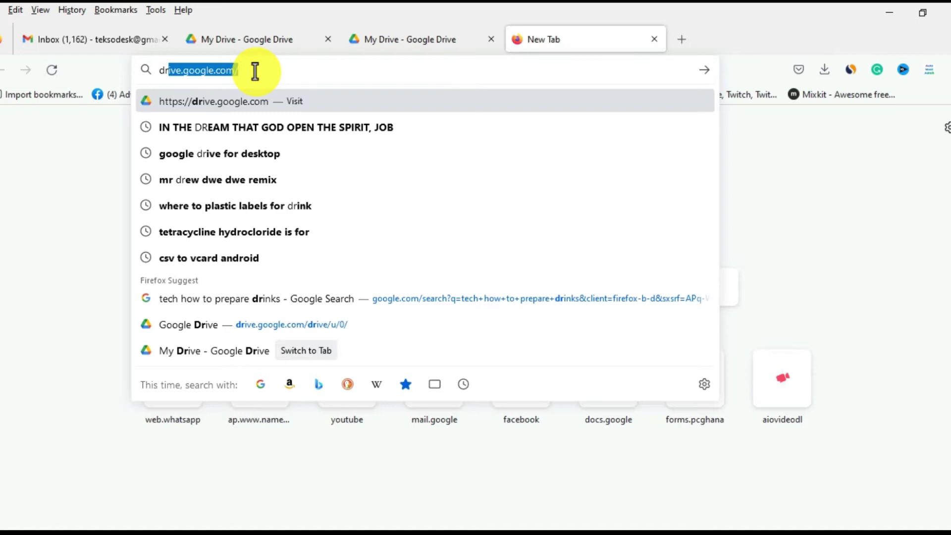
click(377, 37)
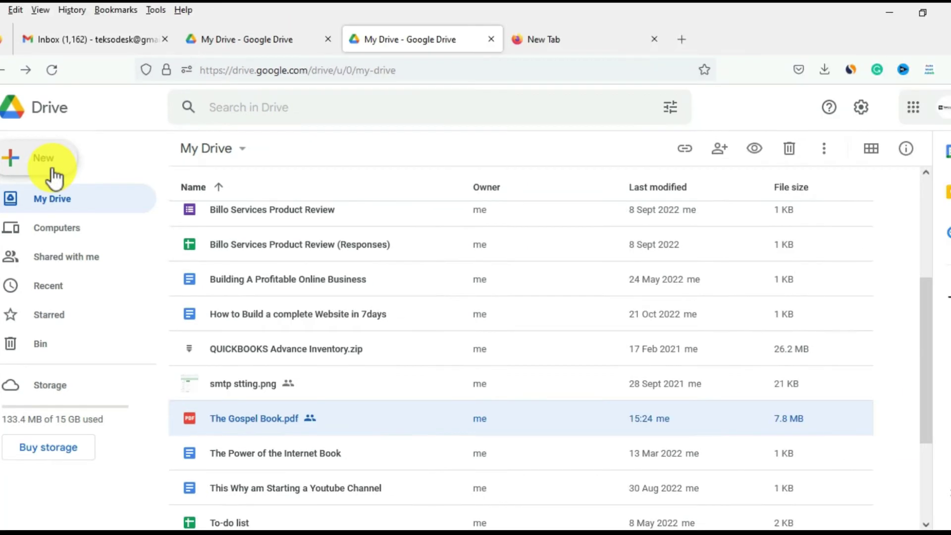
- Examine the options for creating new items, and the contents of the Computers and Shared with me sections
click(52, 163)
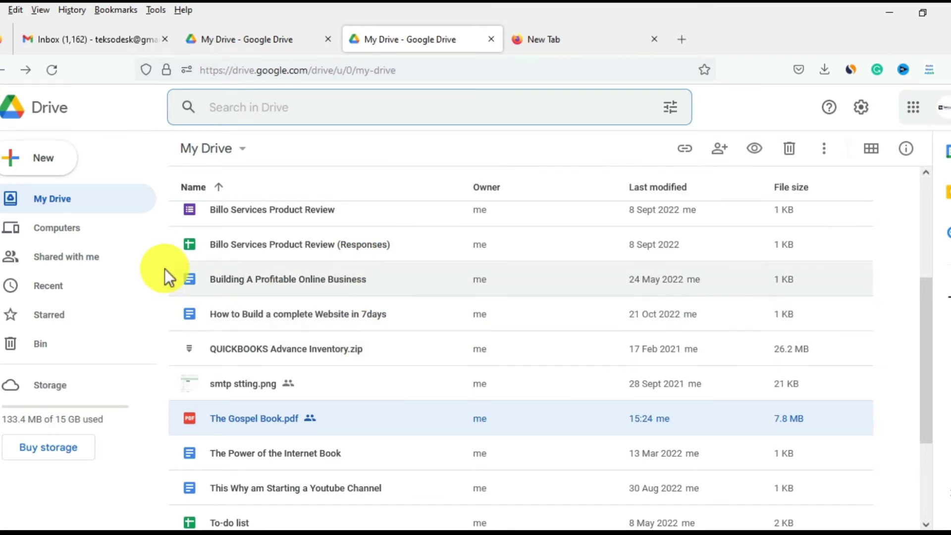
click(57, 233)
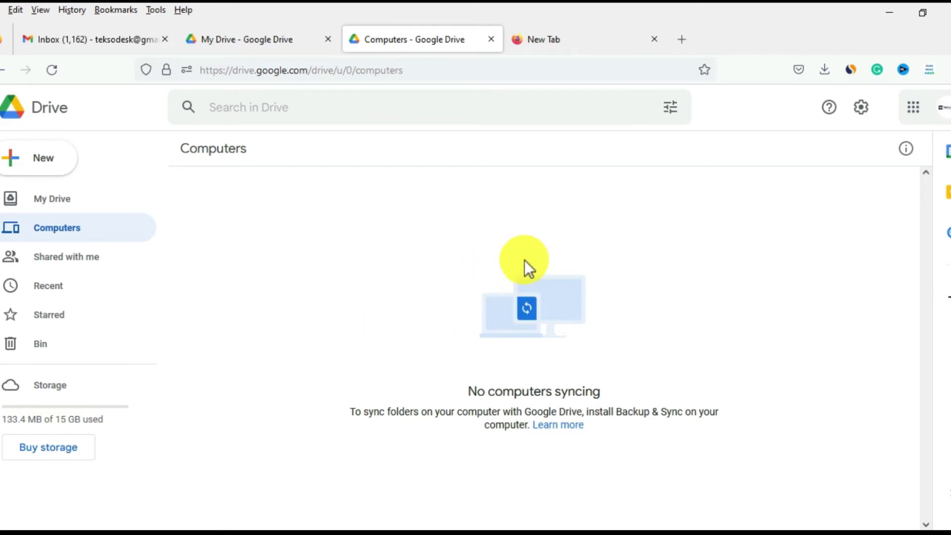
click(87, 258)
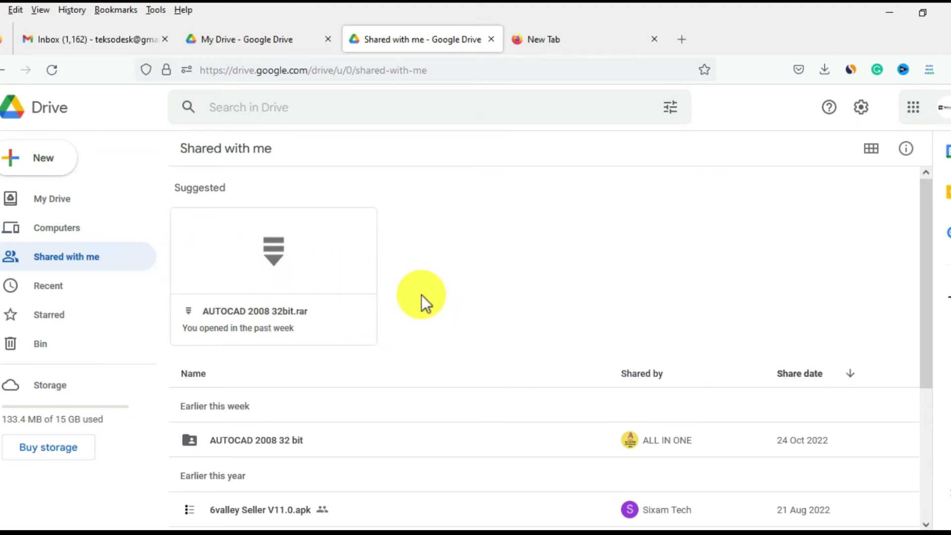
scroll(415, 312, down, 2)
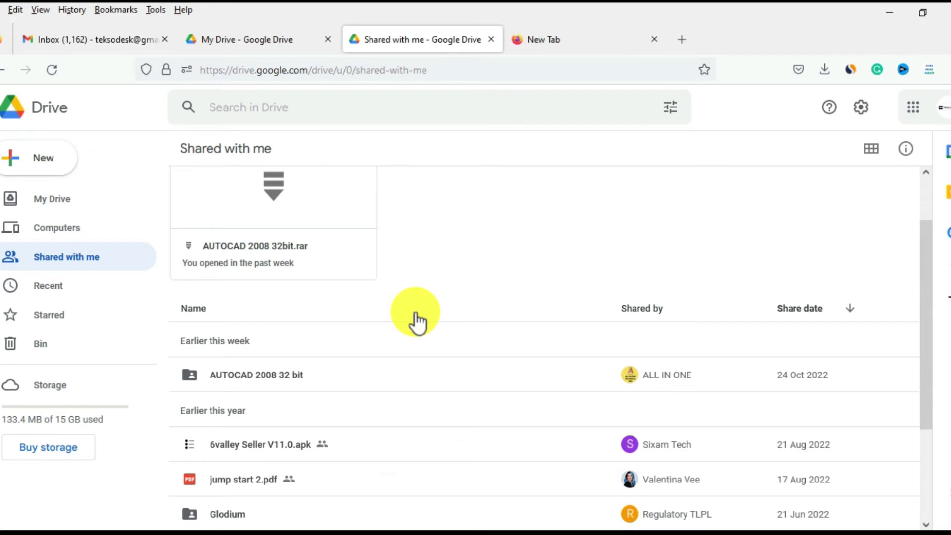
scroll(416, 313, down, 2)
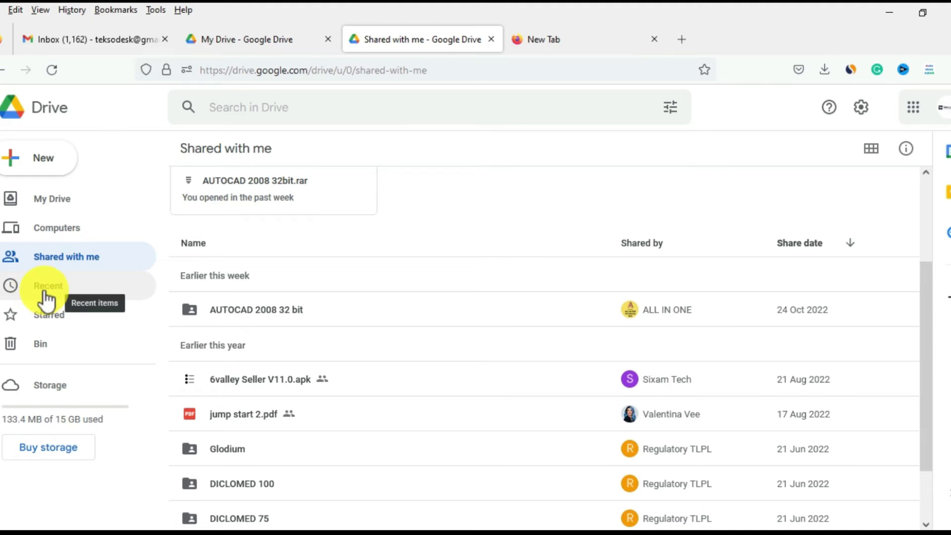
- Review the contents of the Recent, Starred and Bin sections of Drive
click(45, 292)
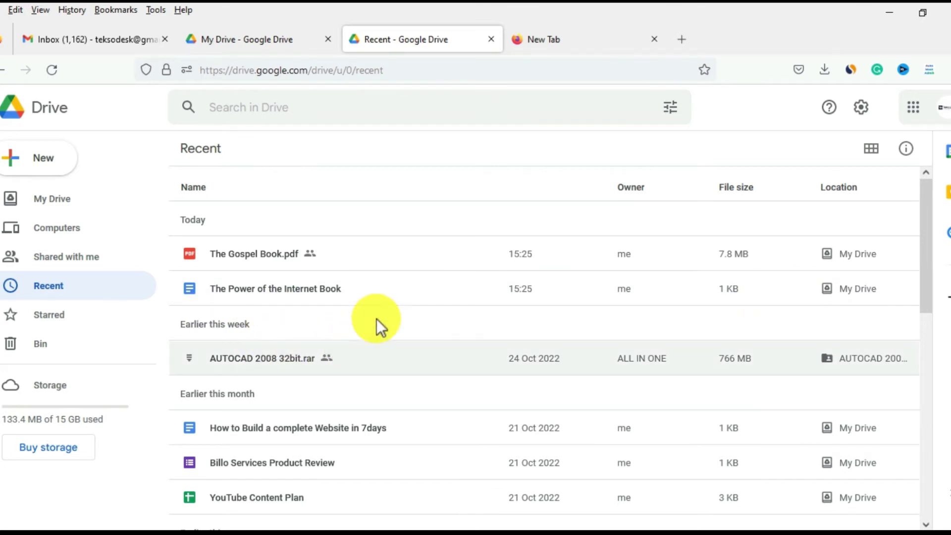
click(53, 327)
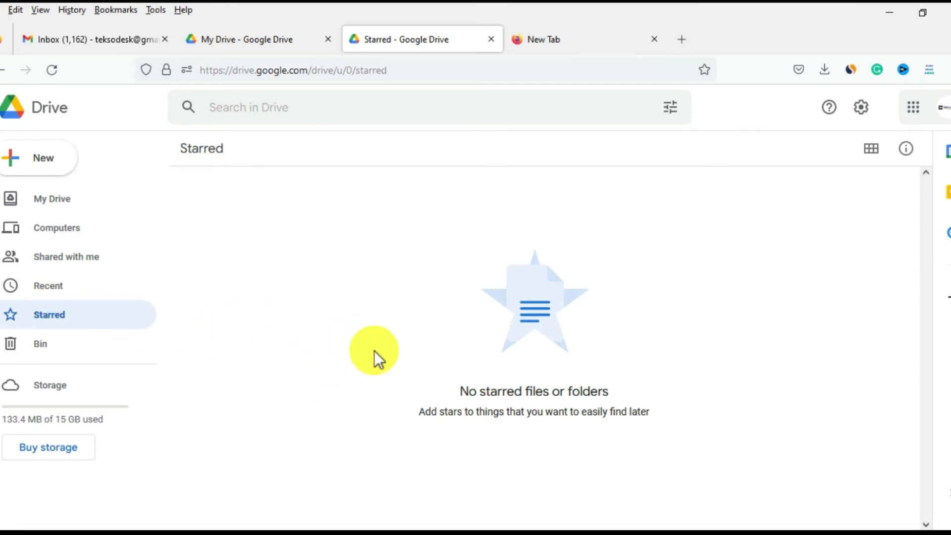
click(41, 354)
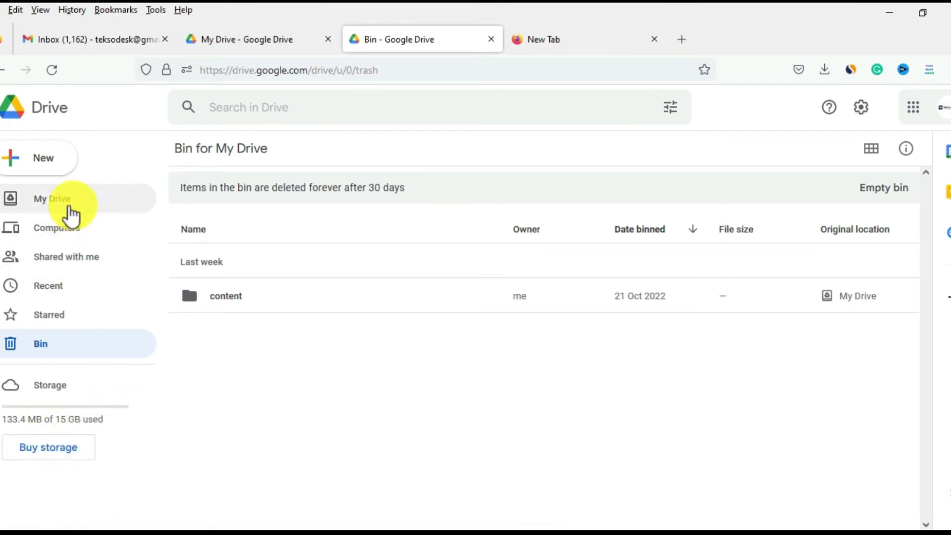
- Return to My Drive and examine the file type filters offered by the Drive search
click(69, 204)
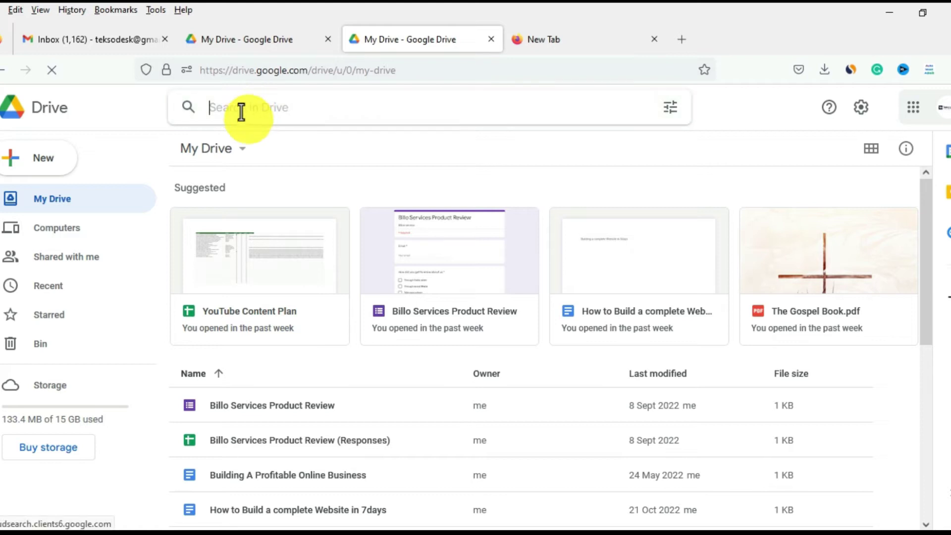
click(240, 108)
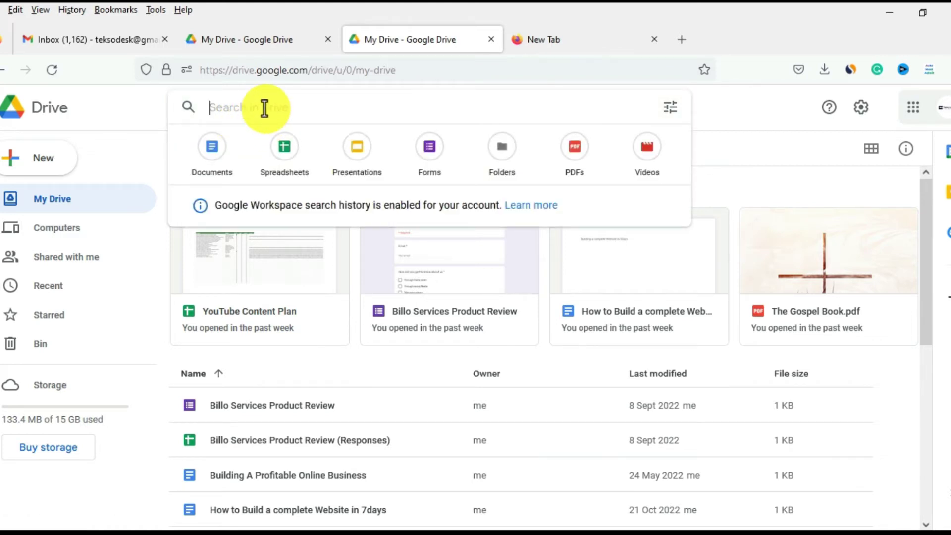
mouse_move(928, 243)
mouse_down()
mouse_move(934, 314)
mouse_move(931, 238)
mouse_up()
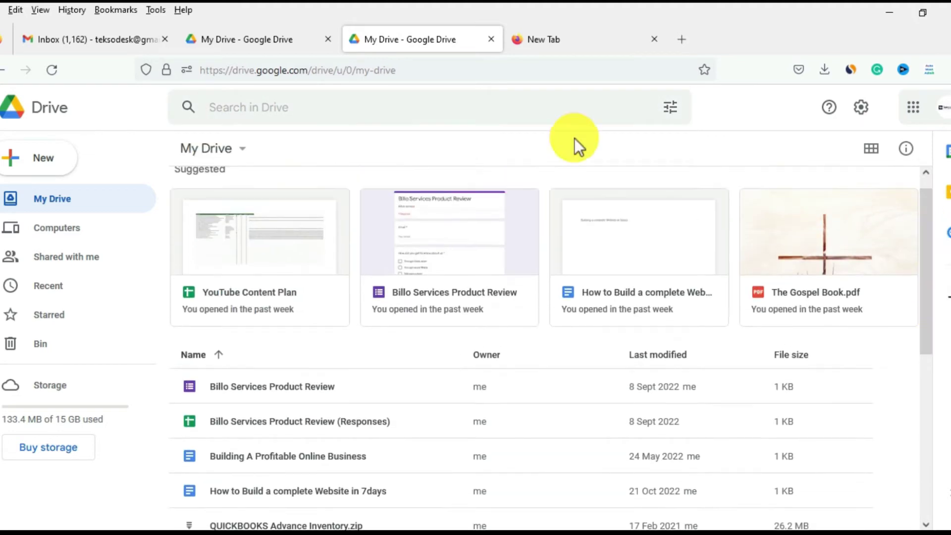
click(378, 110)
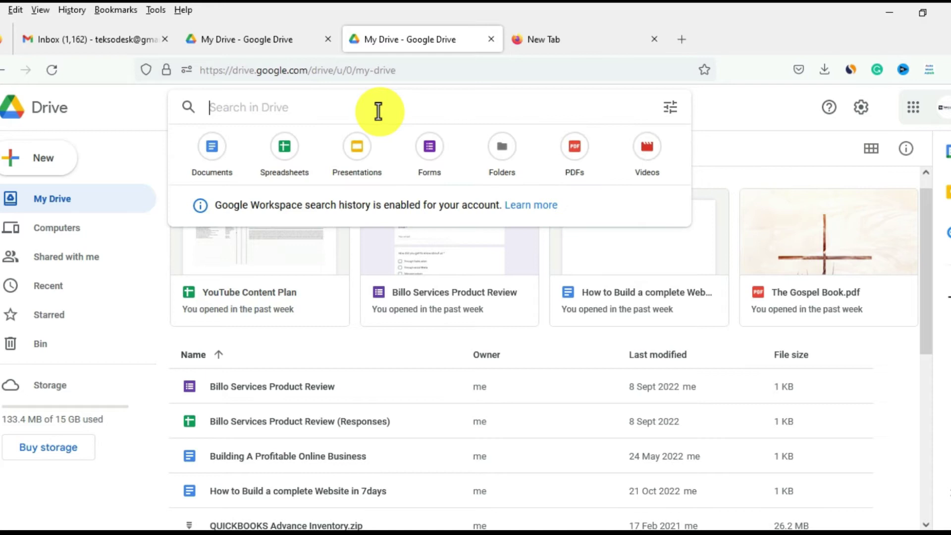
click(795, 158)
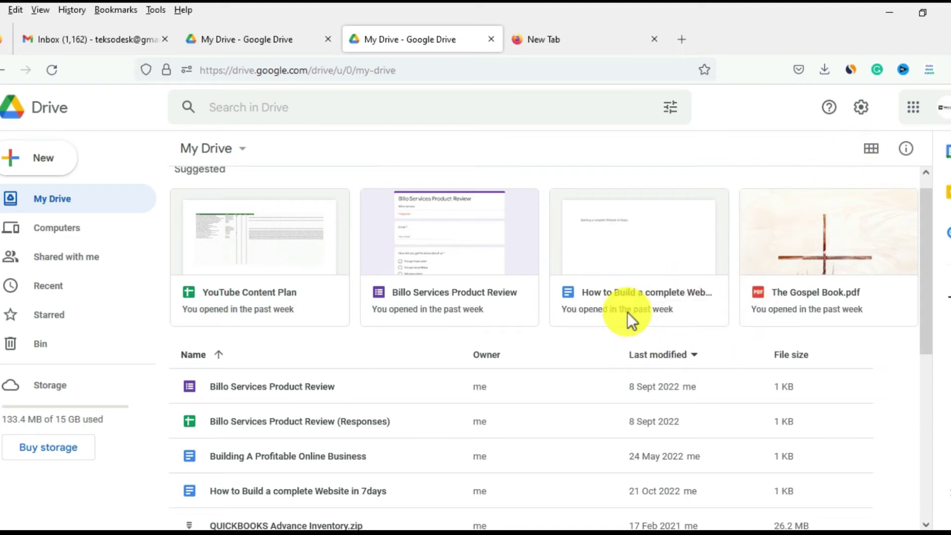
- Switch the My Drive files to grid layout and browse their thumbnails
click(872, 159)
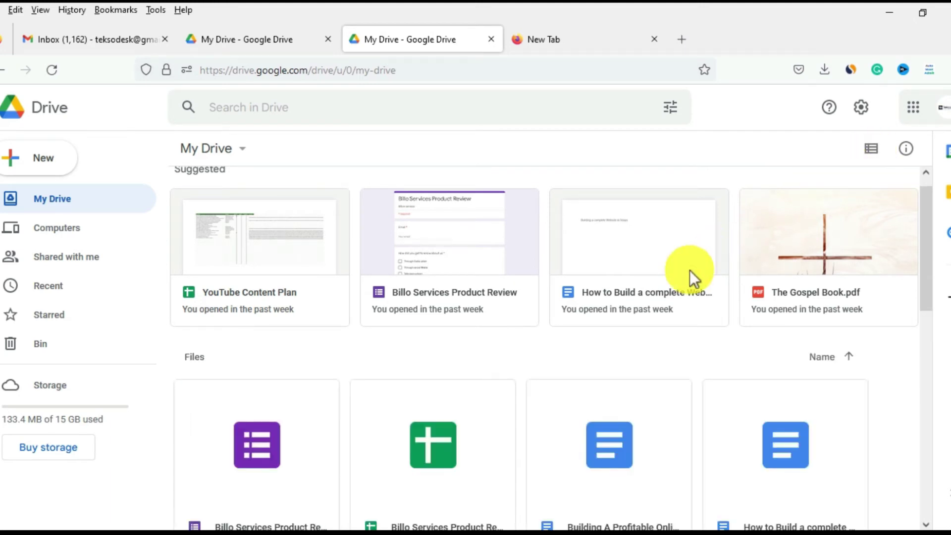
scroll(623, 364, down, 2)
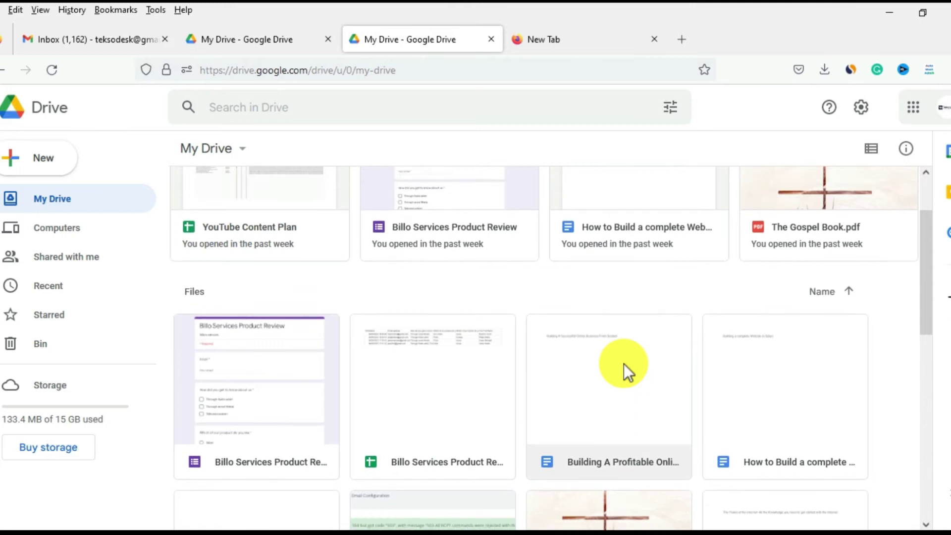
scroll(624, 363, down, 2)
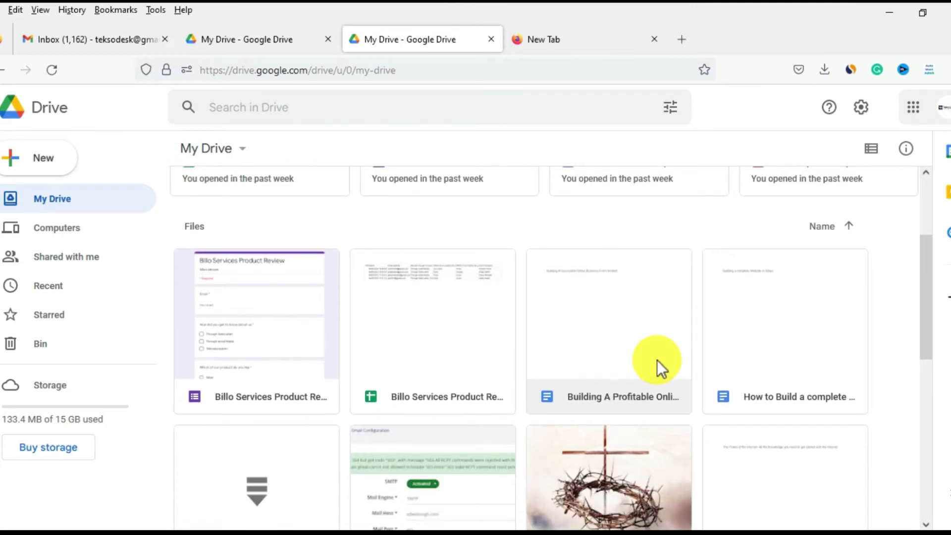
scroll(658, 362, down, 5)
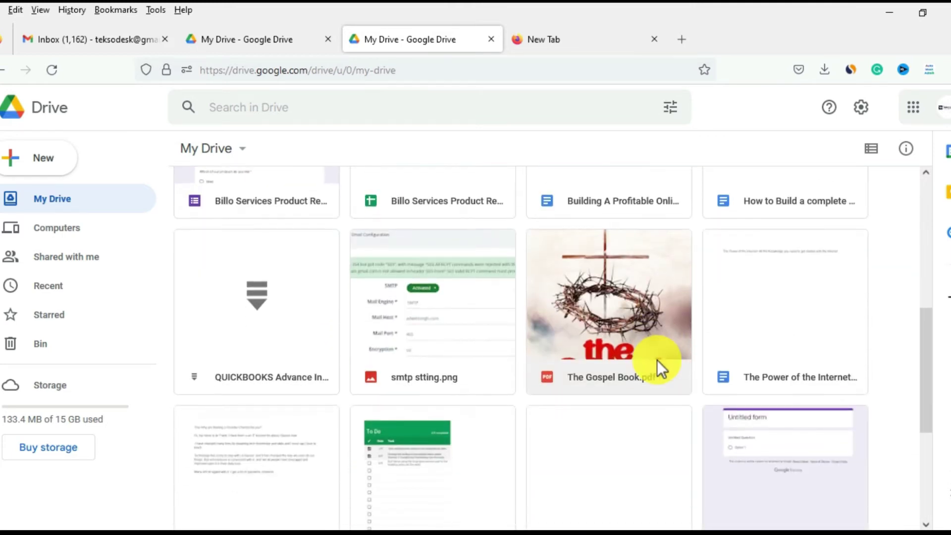
- Compare how the My Drive files appear in list layout and in grid layout
scroll(663, 340, up, 2)
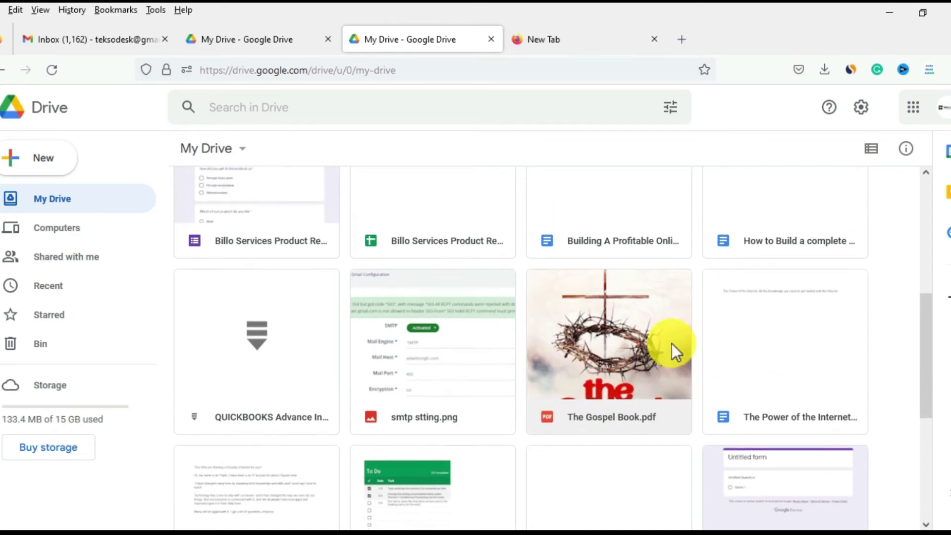
click(871, 164)
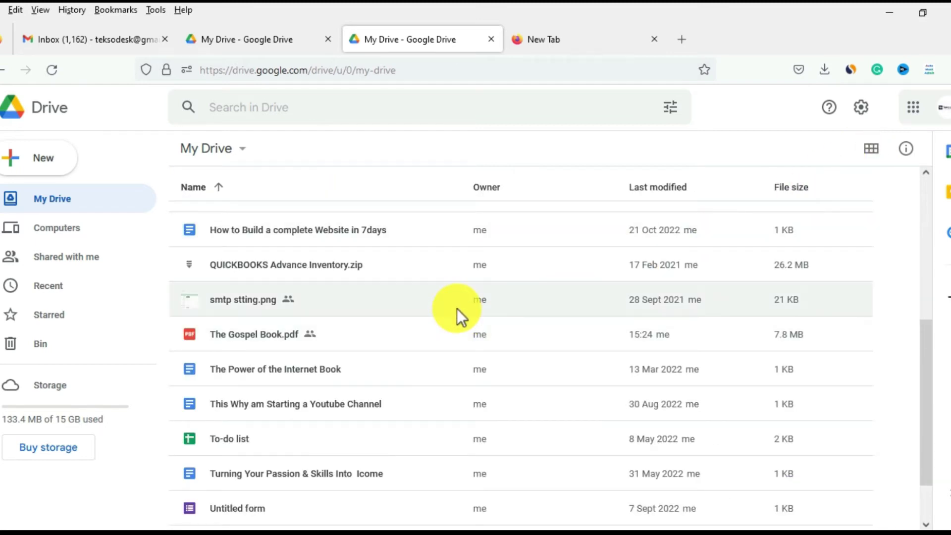
scroll(457, 308, down, 2)
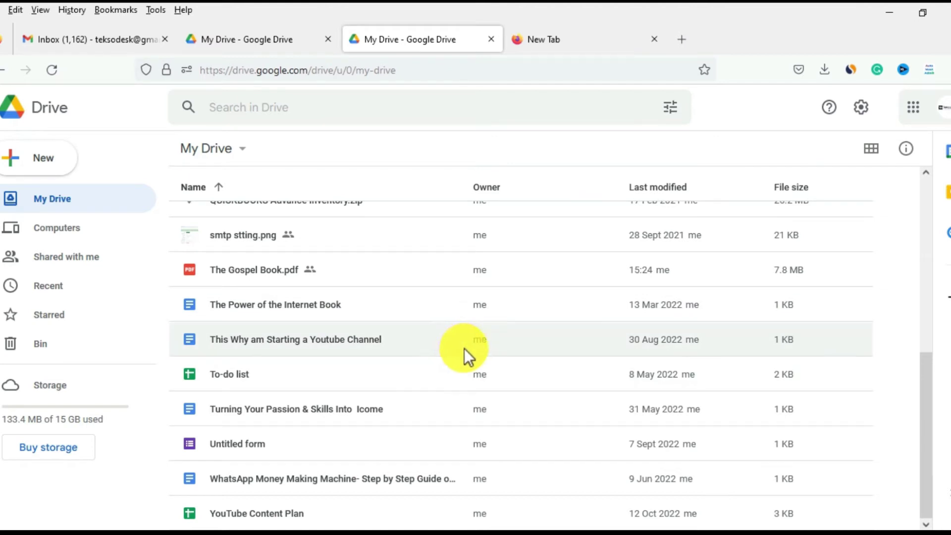
click(869, 158)
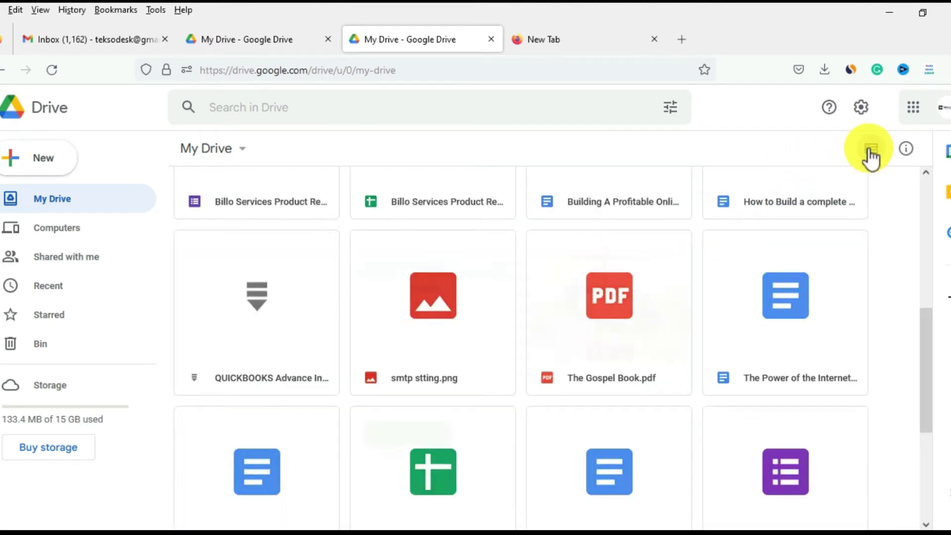
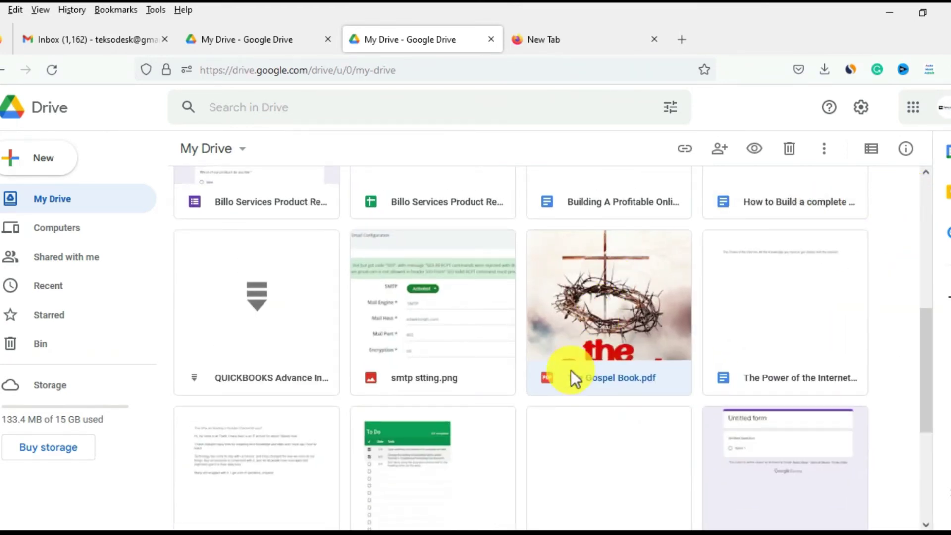
- Select smtp stting.png and examine the additional actions available for it, such as Rename, Make a copy and Download
click(464, 280)
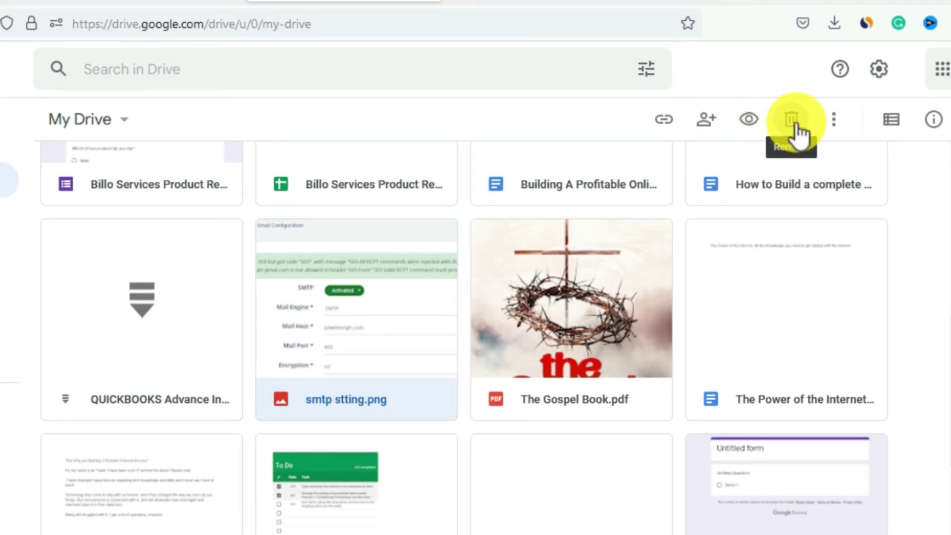
click(834, 130)
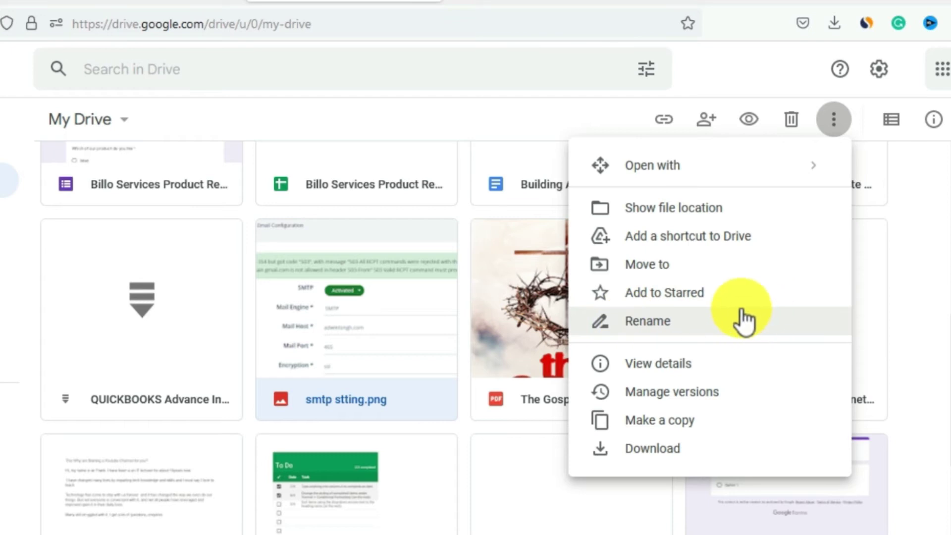
click(519, 127)
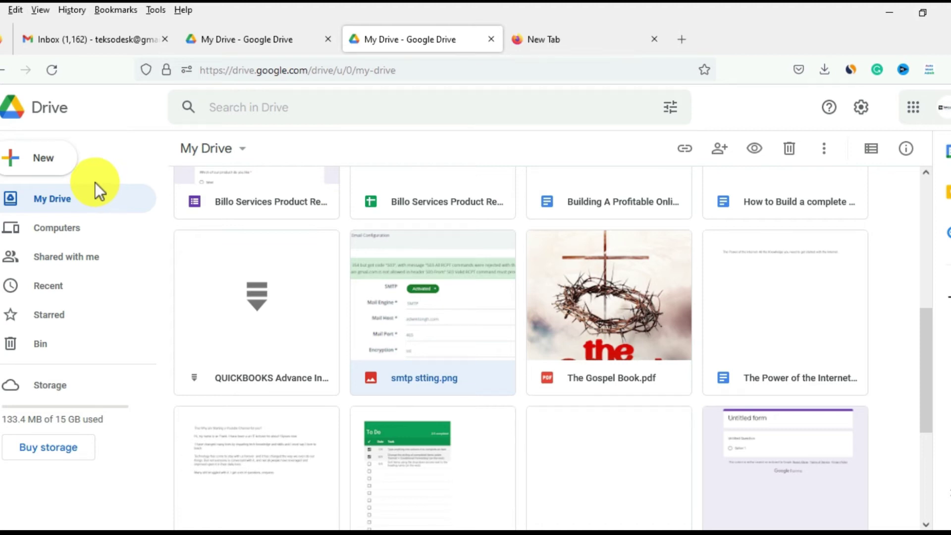
- Upload the PDF file certificte from the computer's Documents folder to My Drive
click(53, 170)
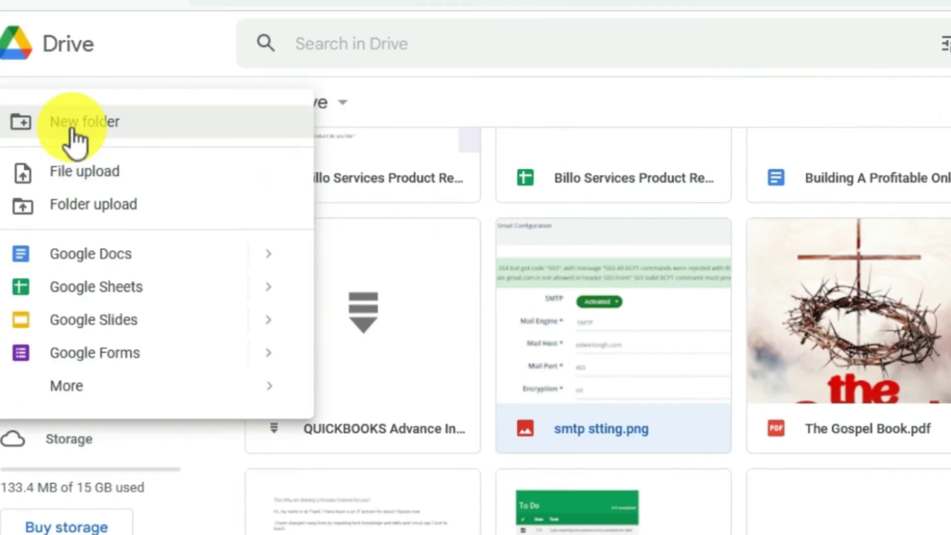
click(75, 178)
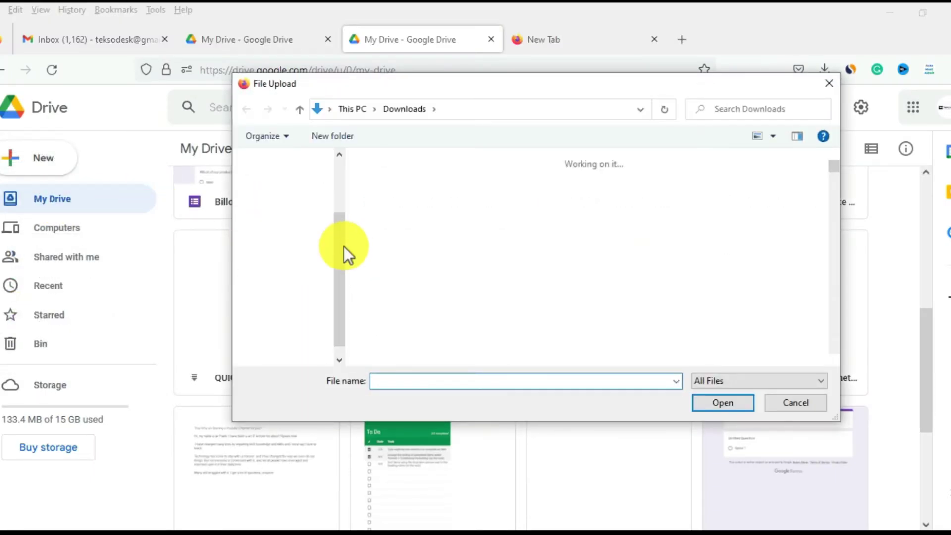
scroll(342, 254, down, 1)
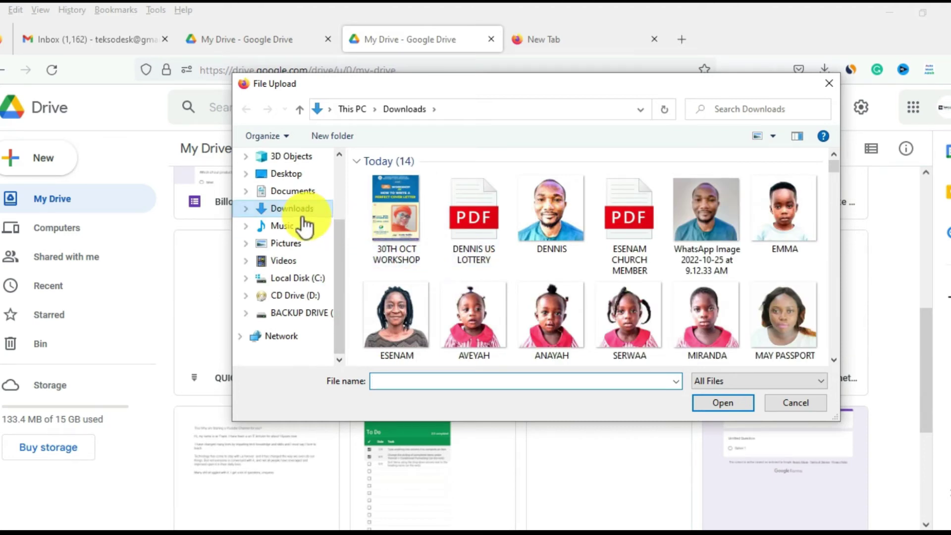
click(297, 192)
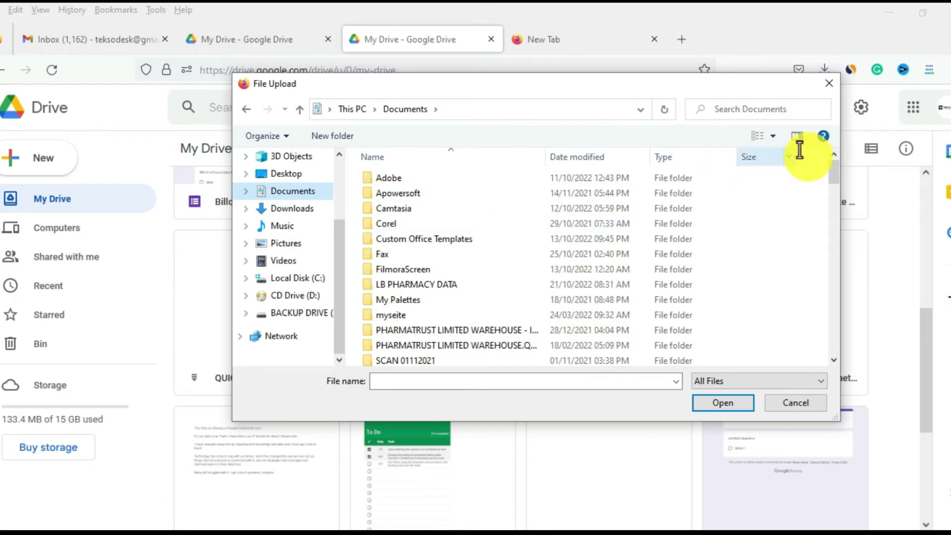
drag(836, 172, 838, 233)
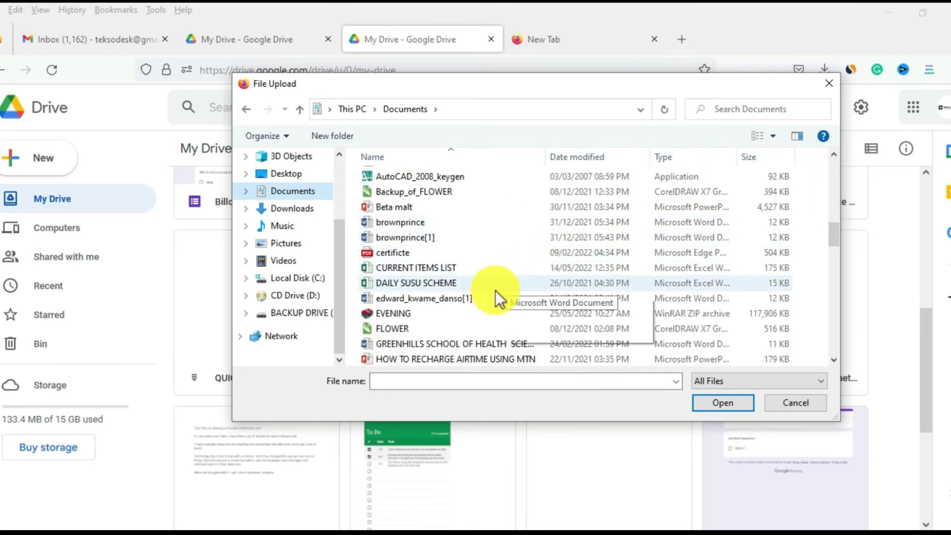
click(386, 254)
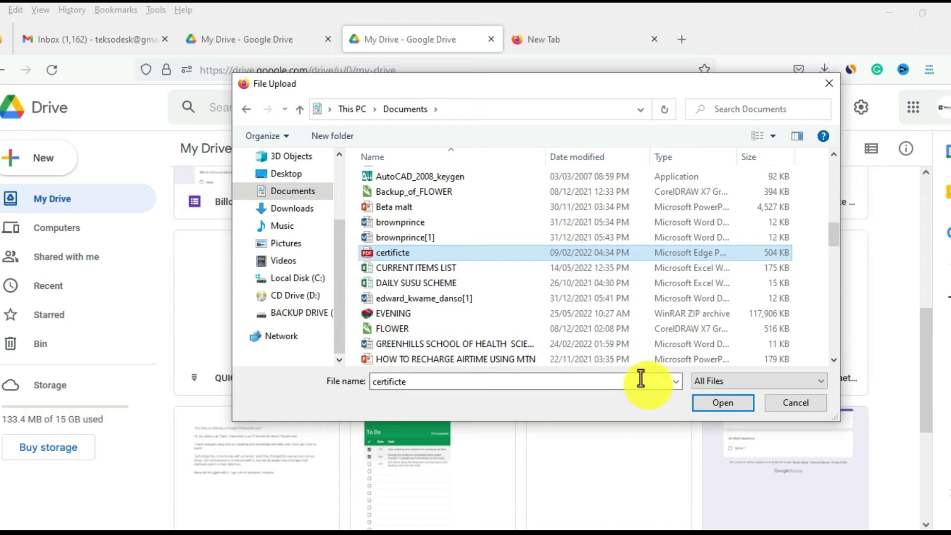
click(702, 401)
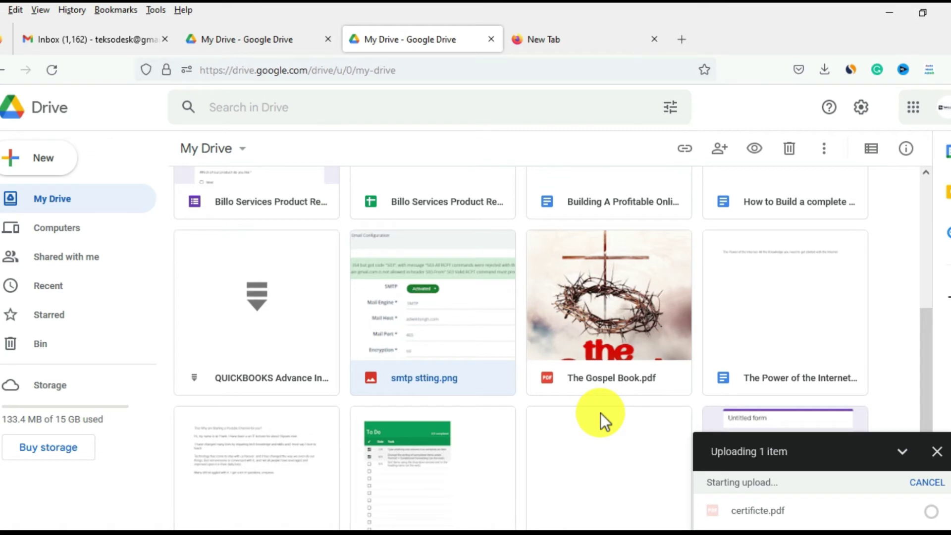
- Switch to the File Explorer window showing Documents, transfer INVOICE 1.pdf directly from it into My Drive, and minimise that window
click(322, 531)
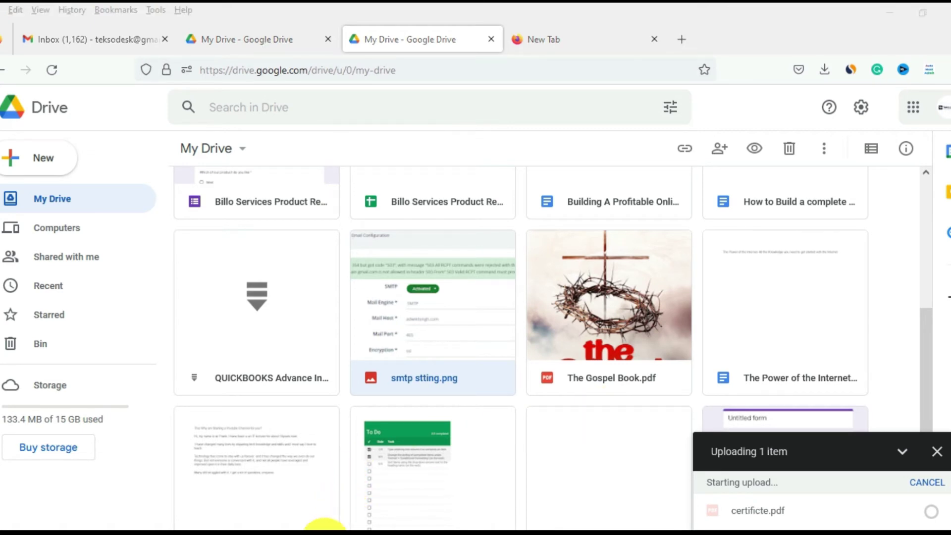
click(163, 488)
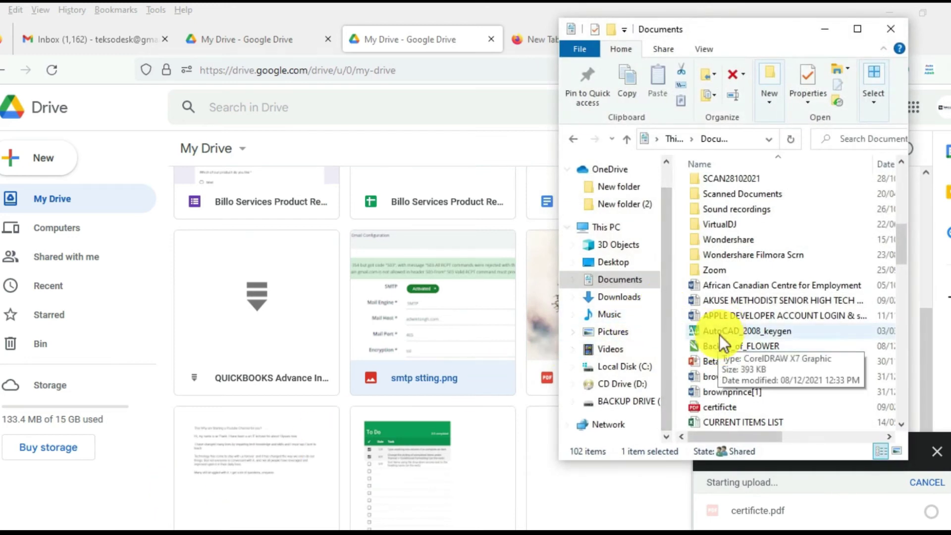
scroll(753, 338, down, 1)
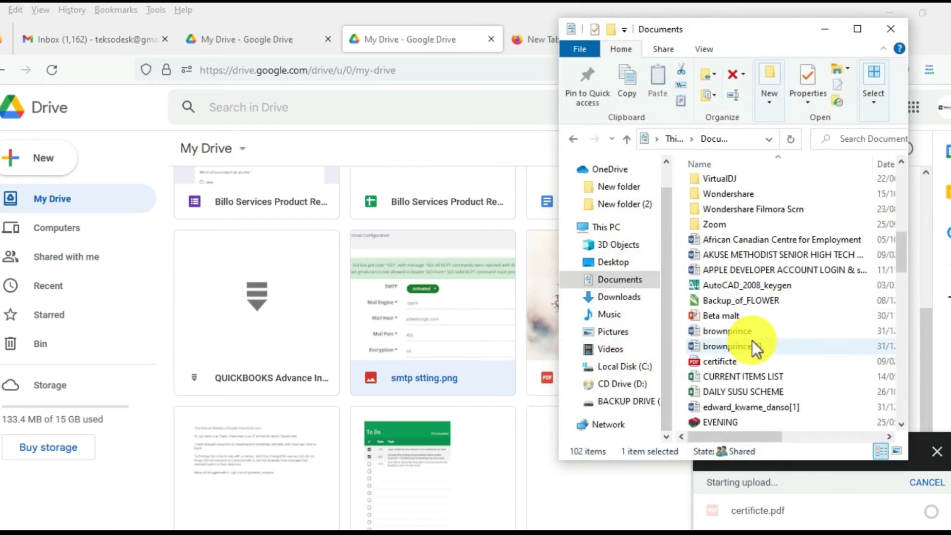
scroll(752, 340, down, 3)
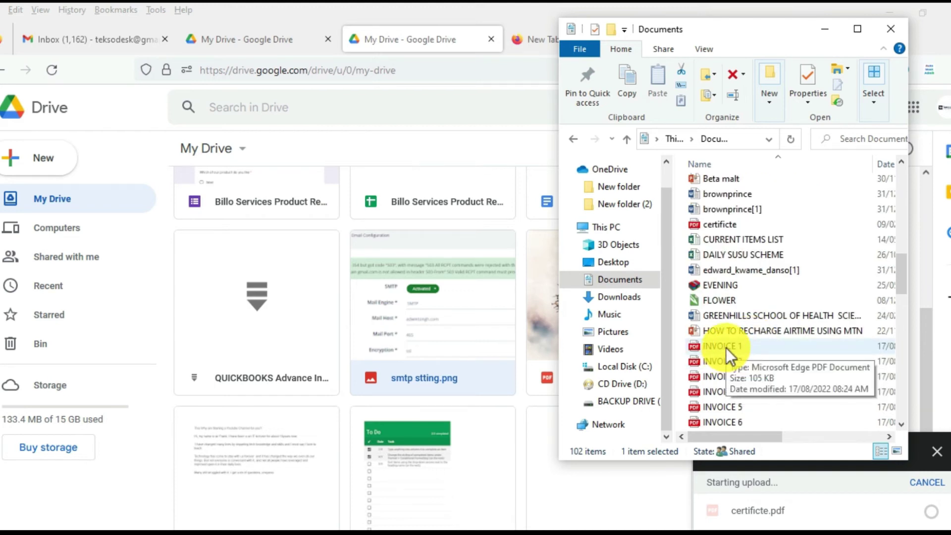
drag(726, 347, 370, 415)
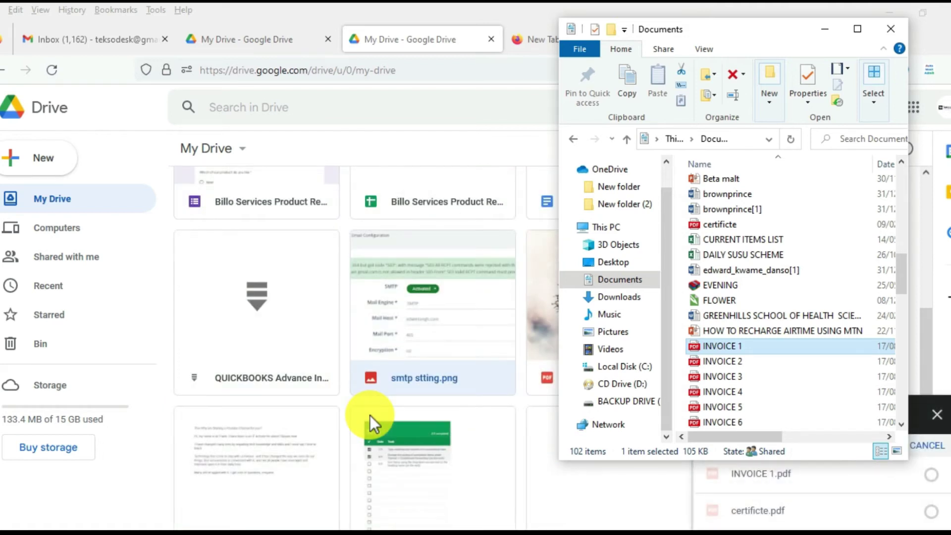
click(825, 29)
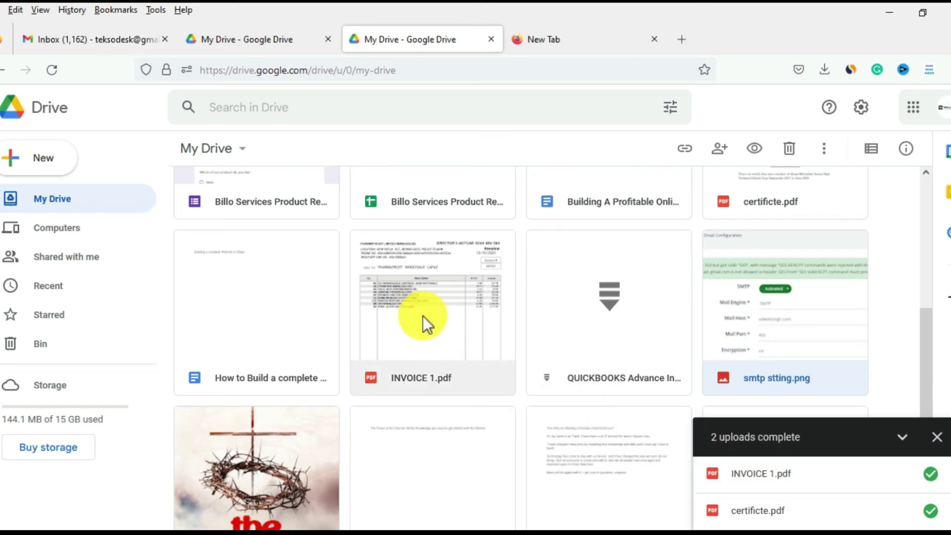
- Check the uploaded files in My Drive and examine the different places that offer file upload, folder upload and new folder options
scroll(423, 316, down, 3)
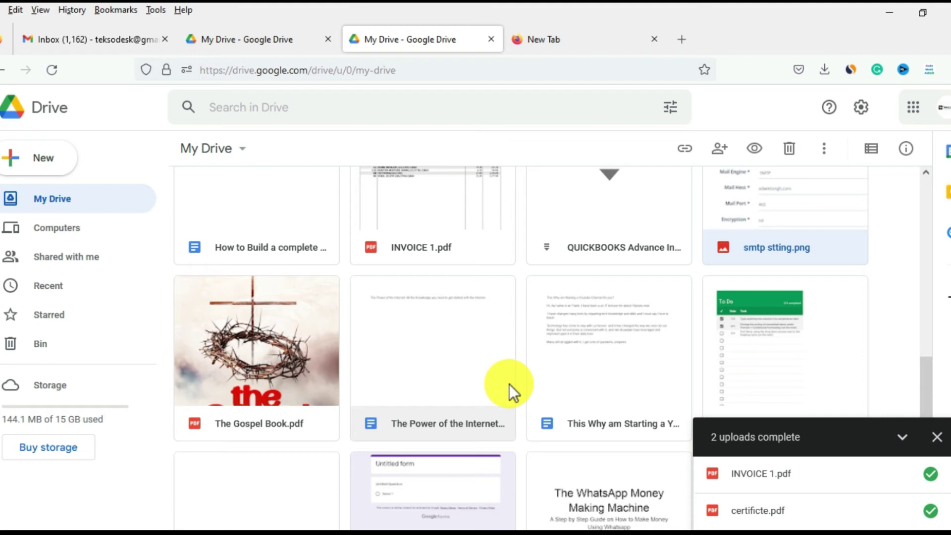
scroll(334, 270, up, 4)
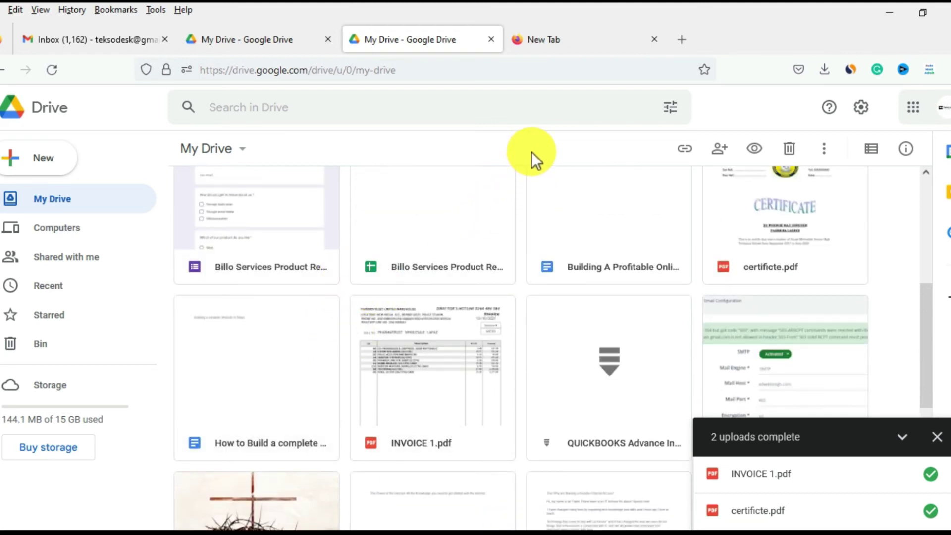
right_click(521, 170)
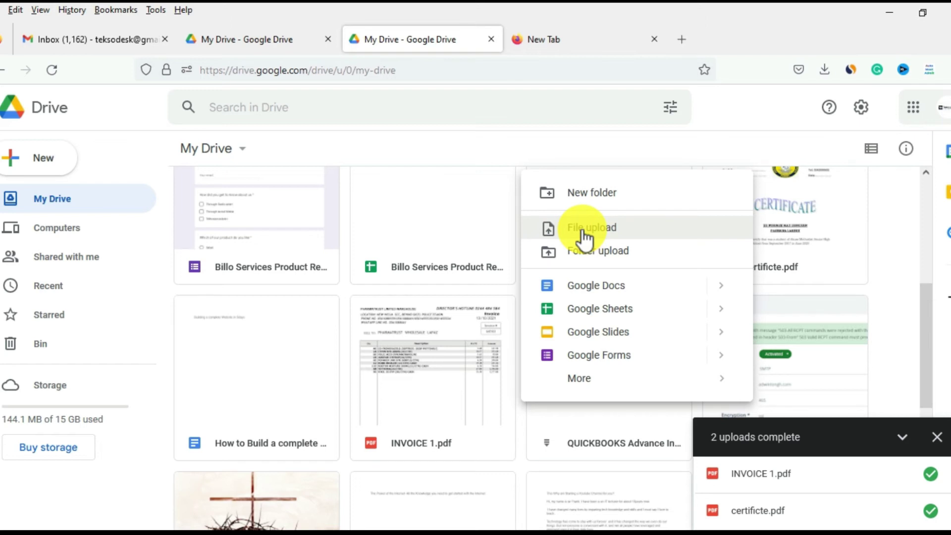
click(44, 164)
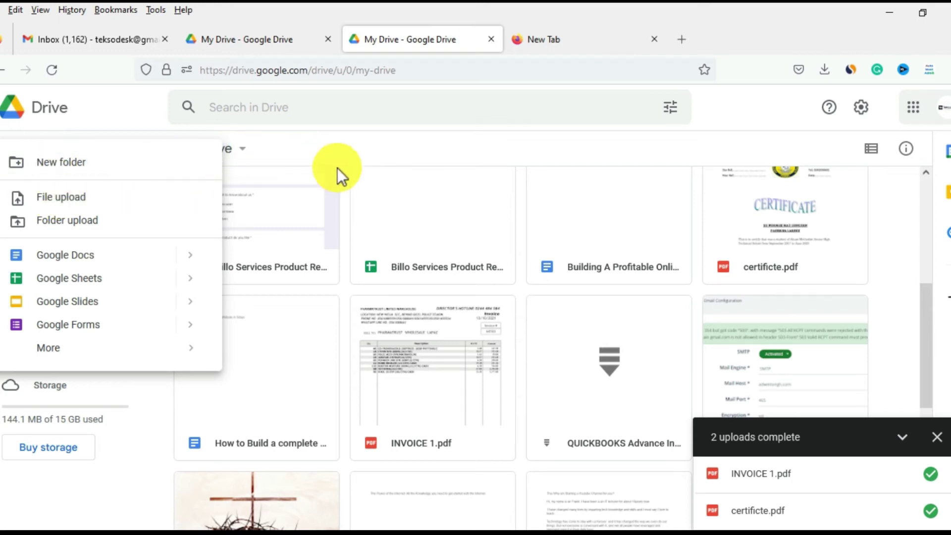
click(522, 195)
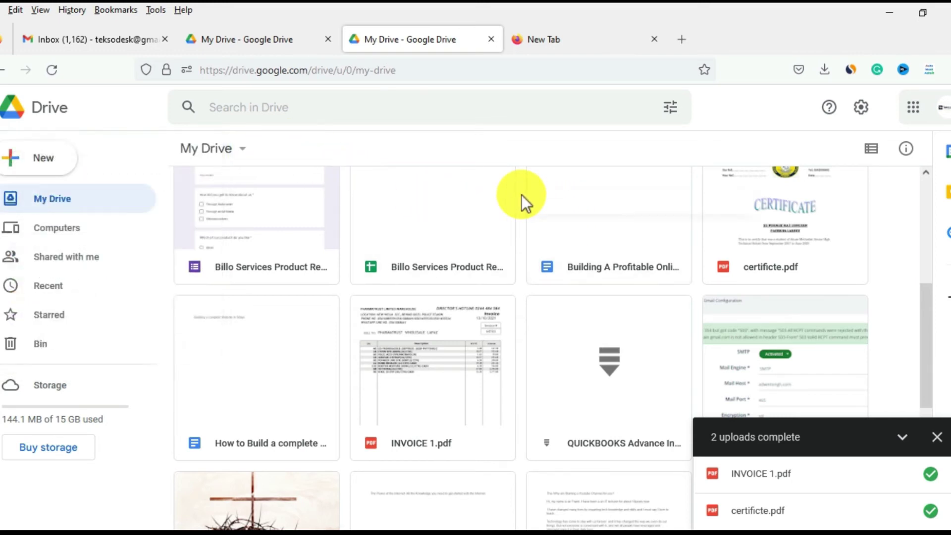
right_click(522, 195)
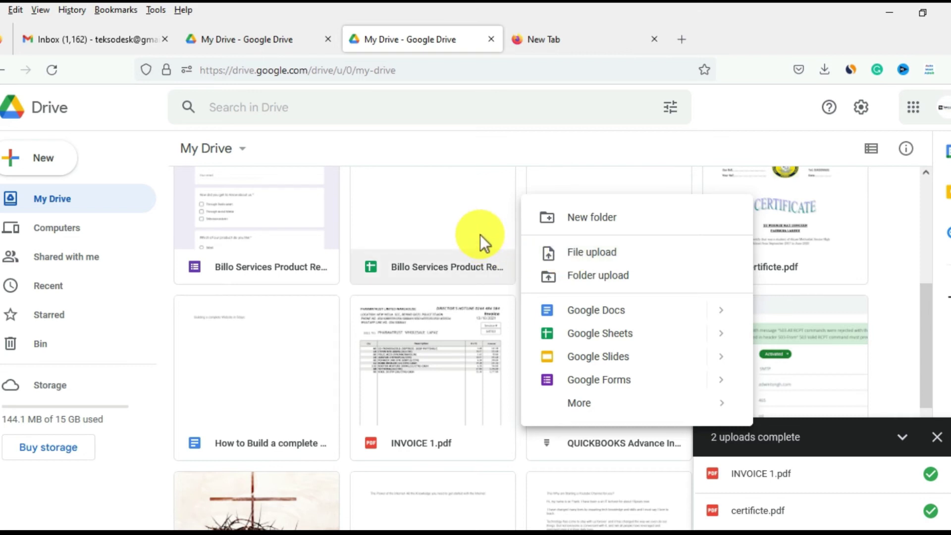
click(245, 153)
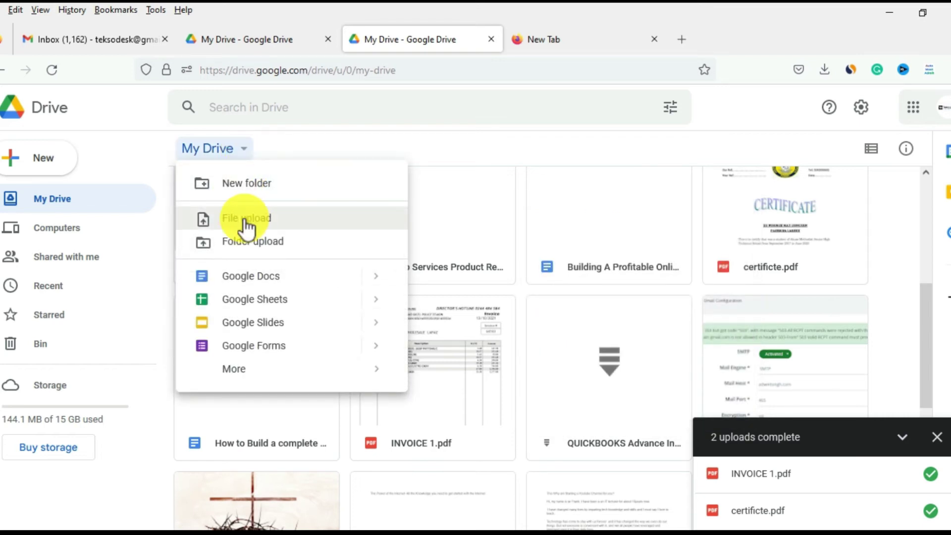
click(430, 154)
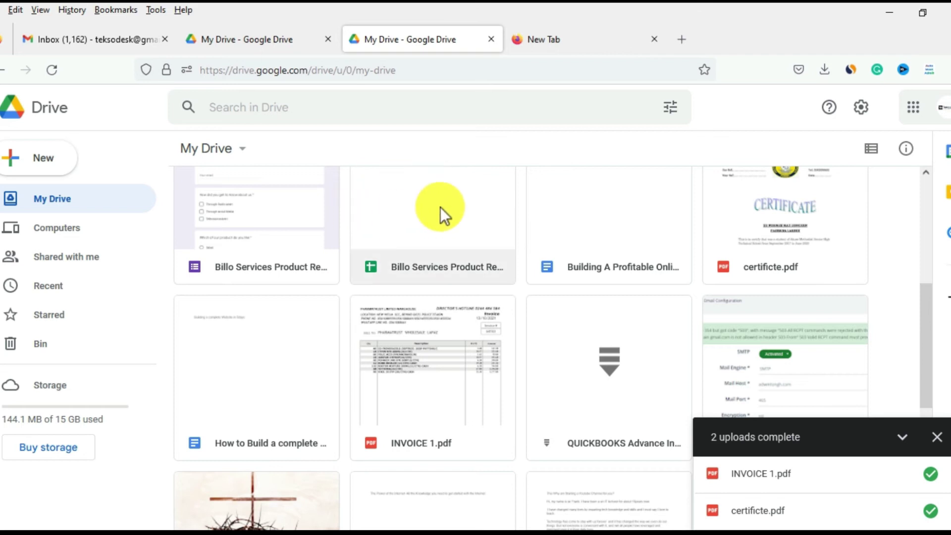
scroll(418, 266, down, 3)
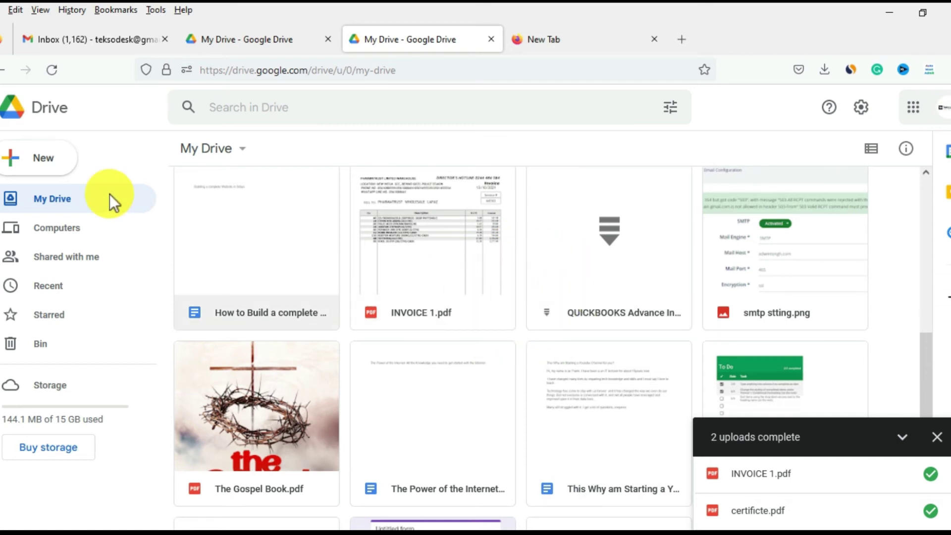
- Create a new folder named "my document" in My Drive and locate it in the Folders section
click(241, 160)
click(247, 156)
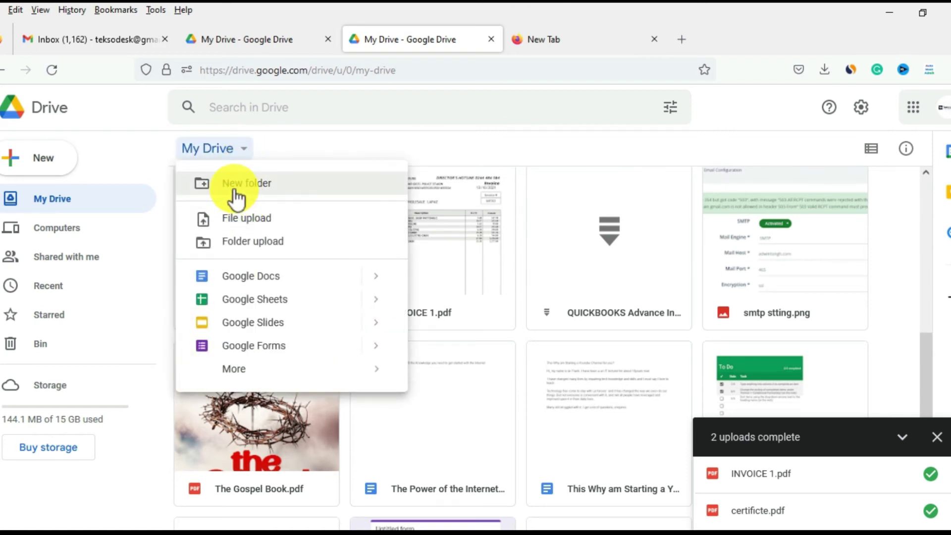
click(48, 164)
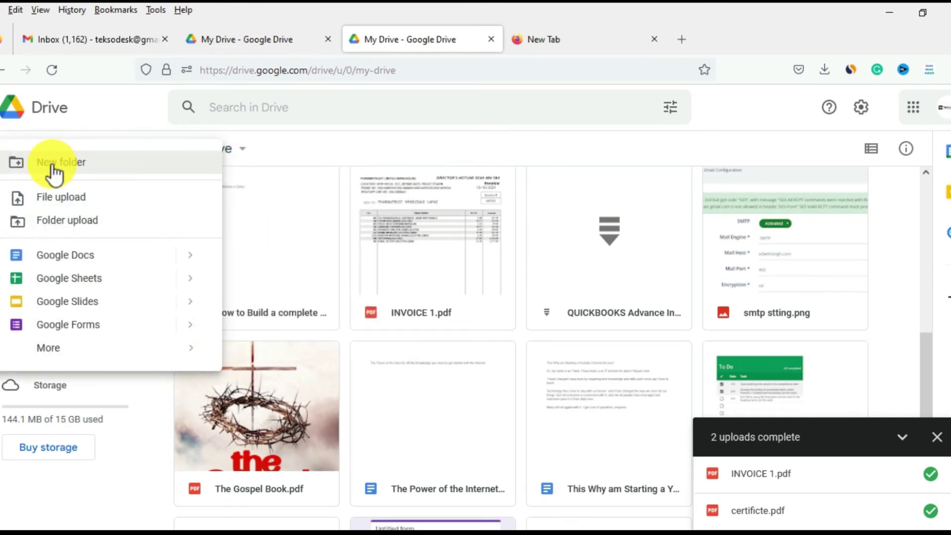
click(55, 171)
click(466, 304)
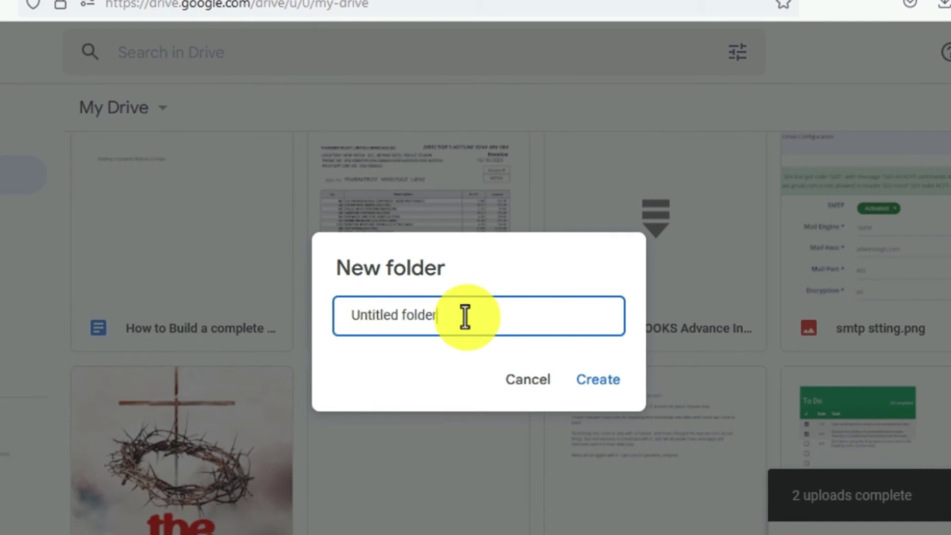
drag(466, 318, 293, 312)
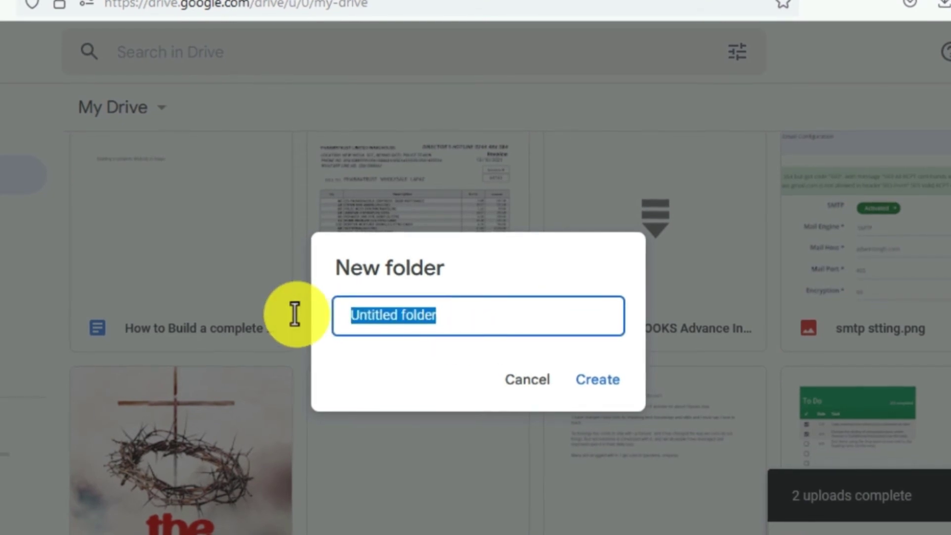
text(my document)
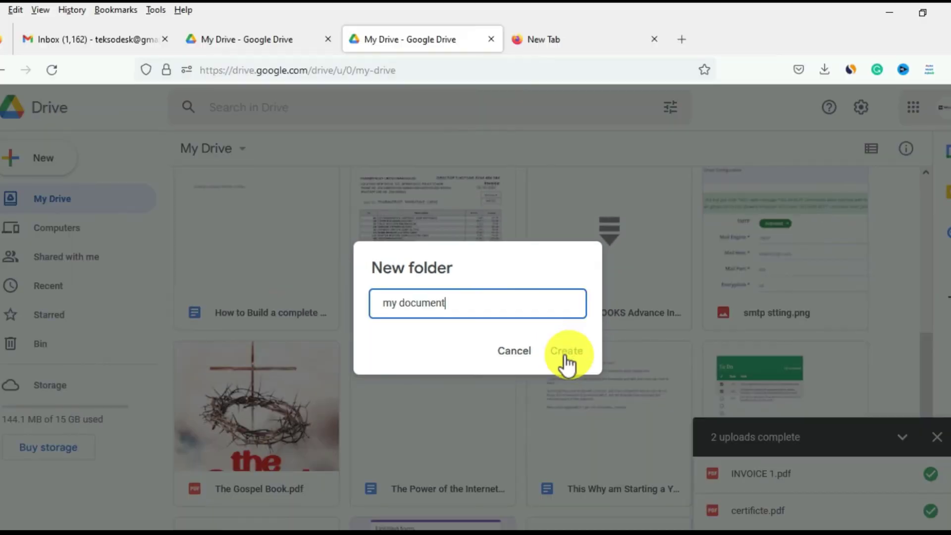
click(598, 380)
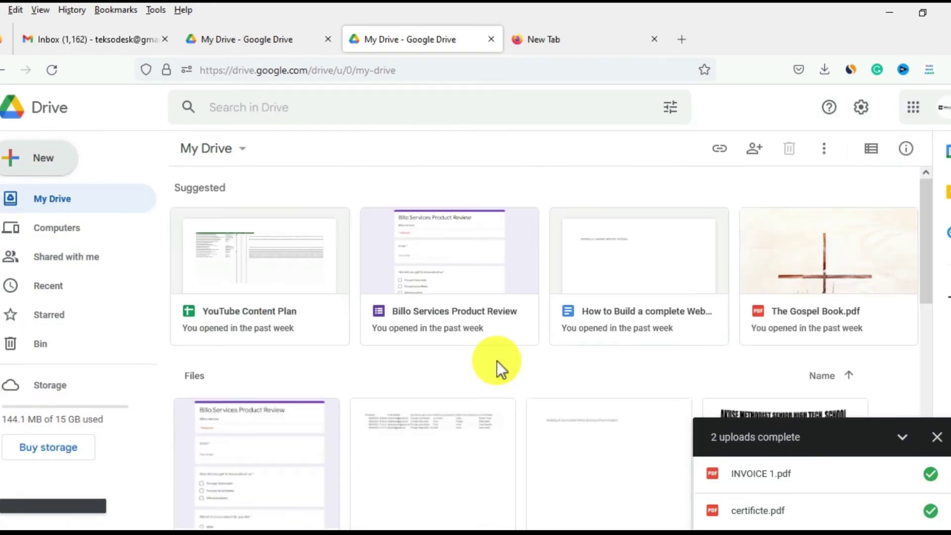
scroll(498, 355, down, 2)
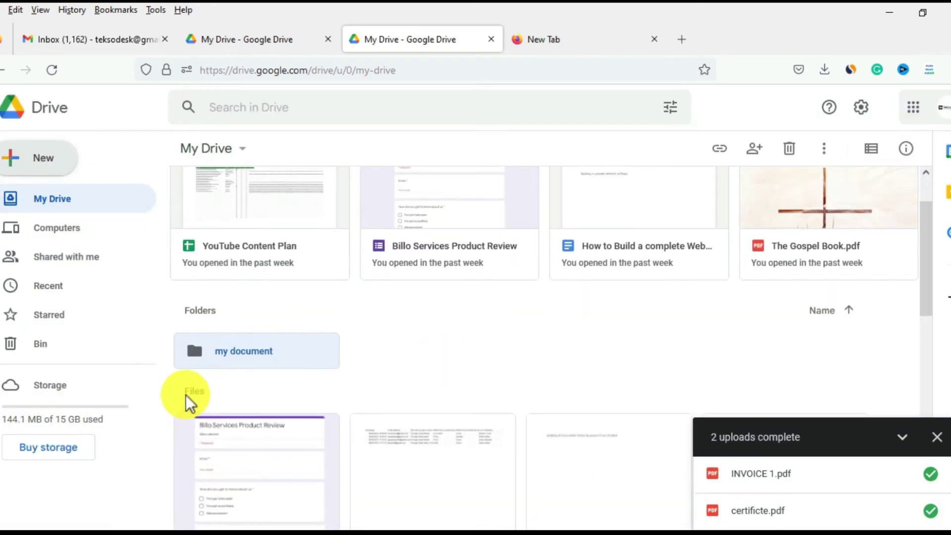
- Open the my document folder, examine its options for adding files and folders, and return to My Drive
double_click(195, 355)
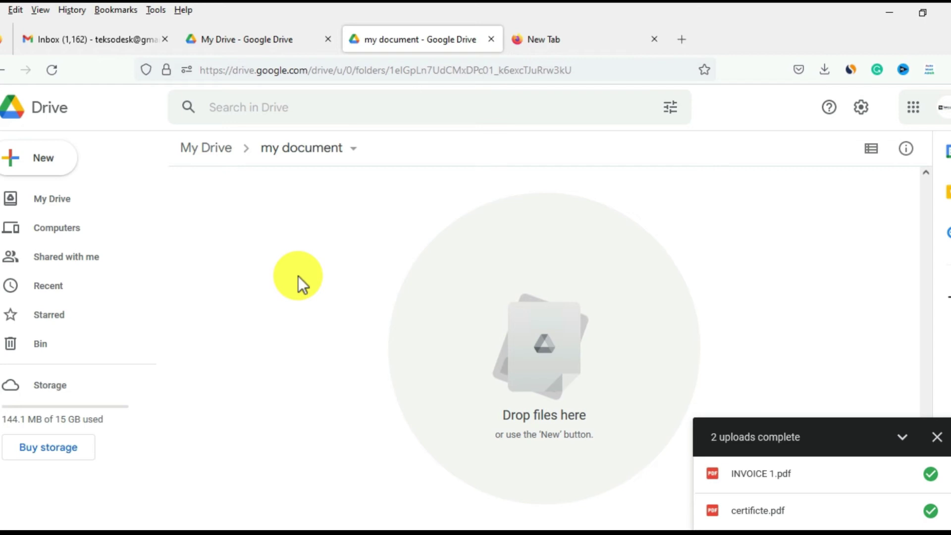
right_click(332, 287)
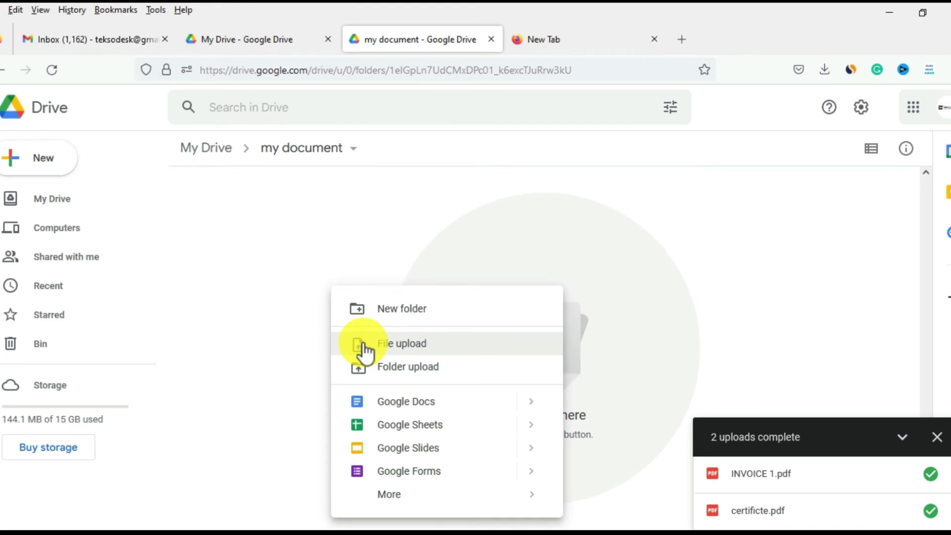
click(292, 286)
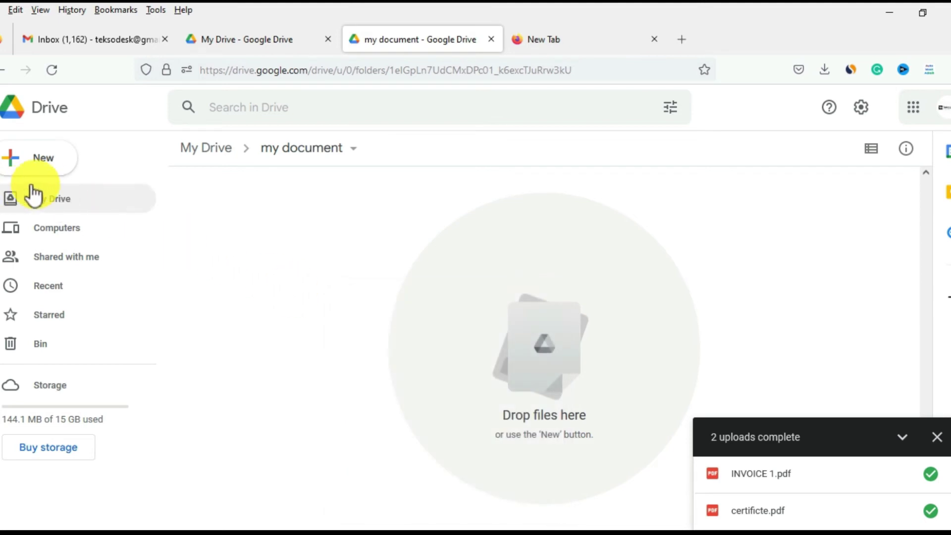
click(52, 201)
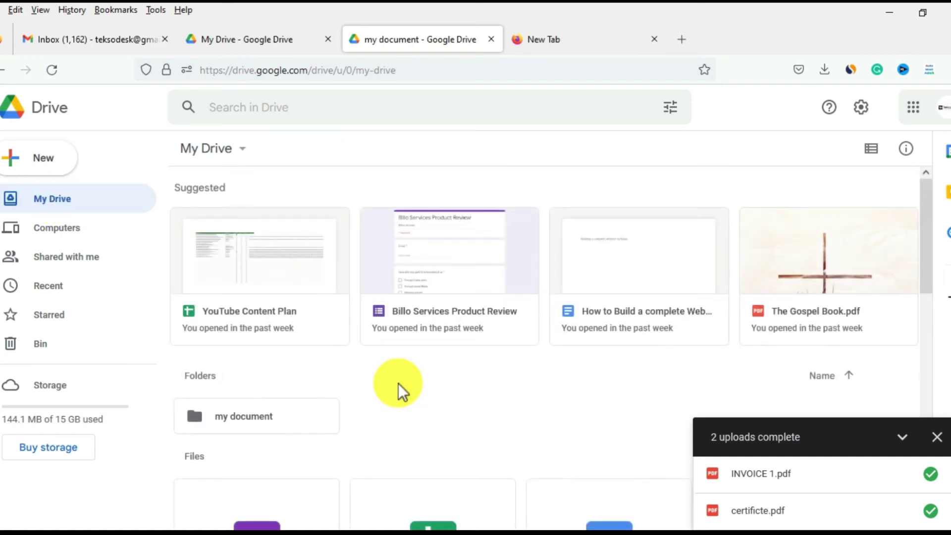
- Upload a person's CV Word file from the computer's Documents folder into the my document folder
double_click(235, 415)
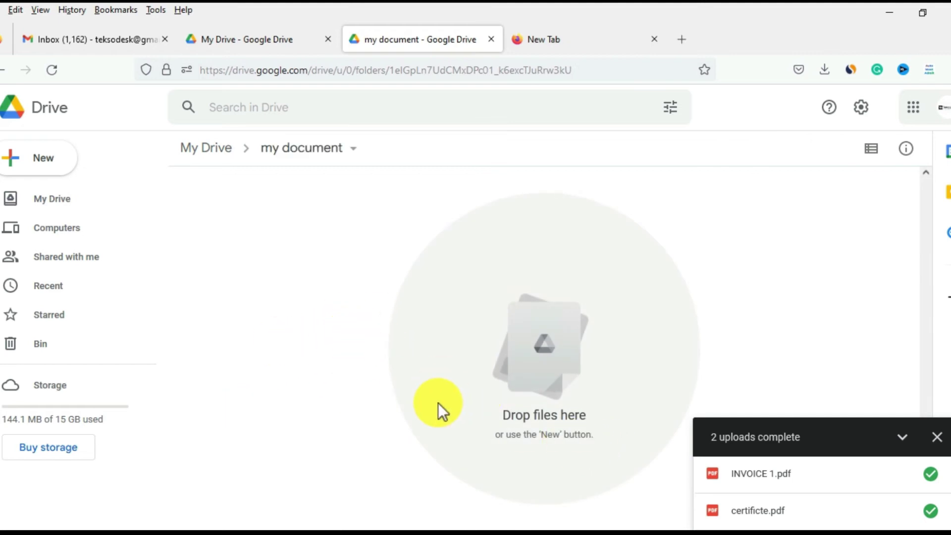
right_click(294, 280)
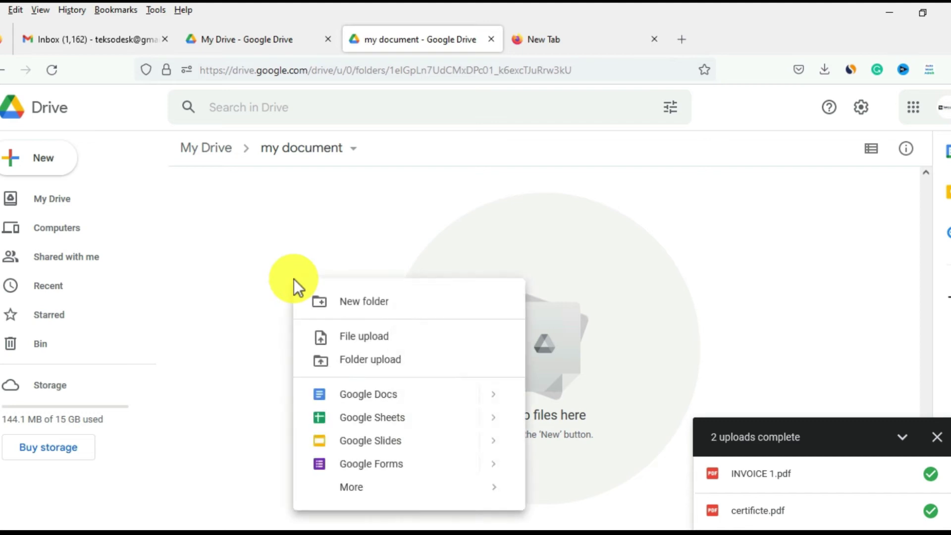
click(322, 337)
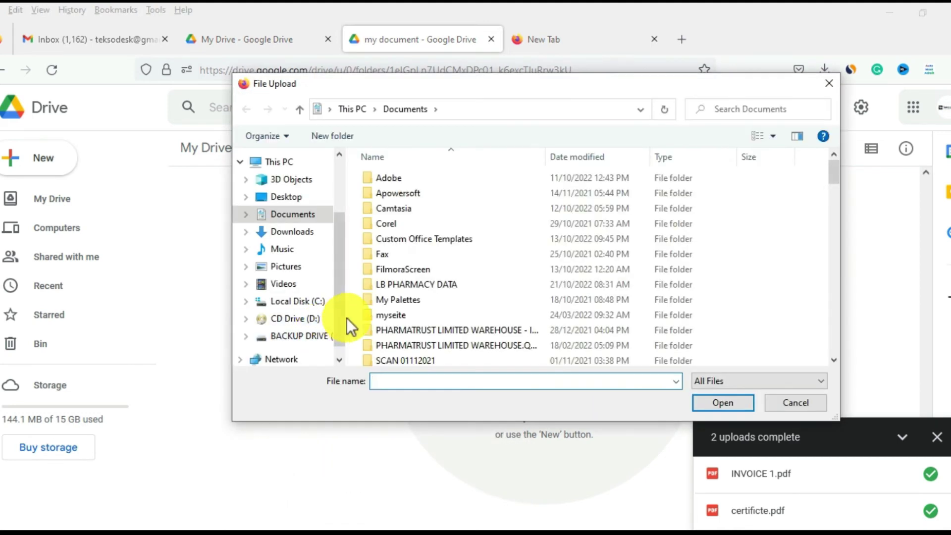
scroll(376, 313, down, 10)
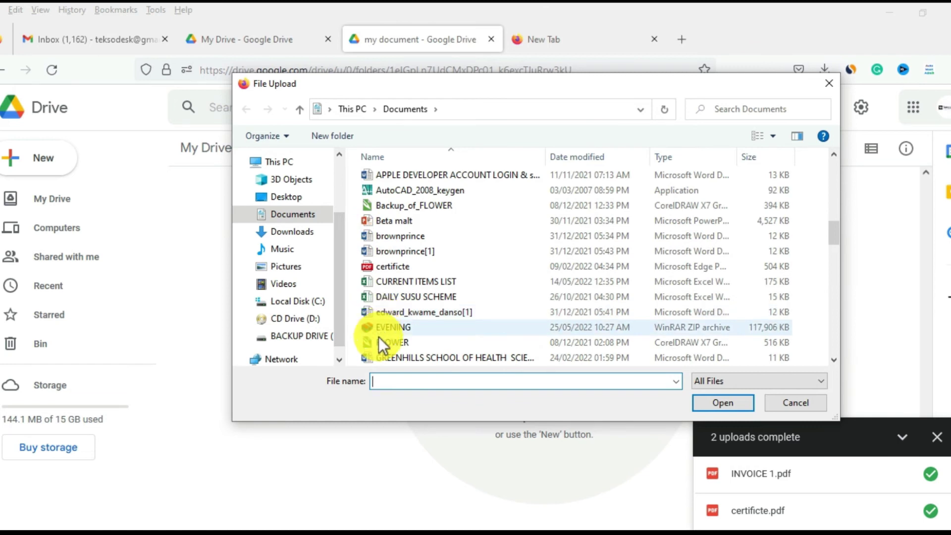
double_click(391, 239)
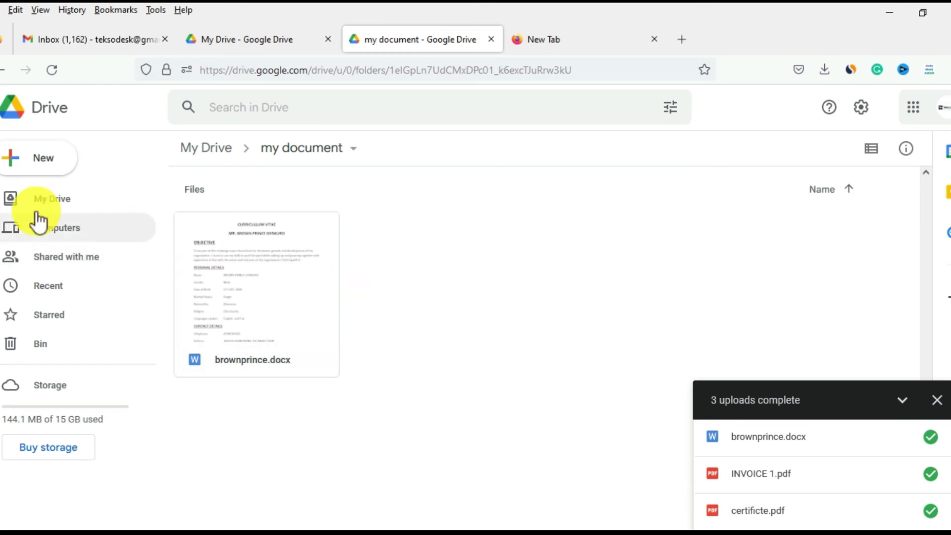
- Return to My Drive, check the folder and files there, and dismiss the upload summary
click(47, 200)
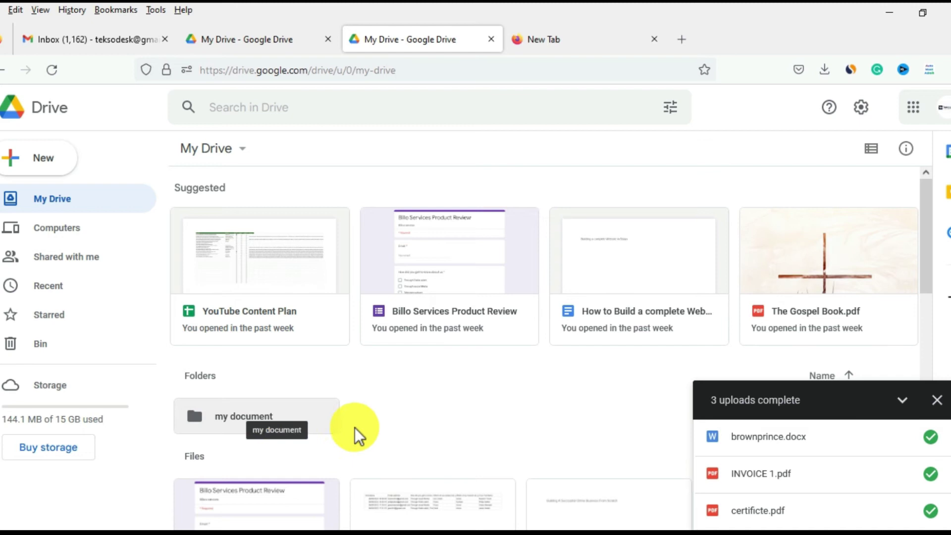
click(427, 284)
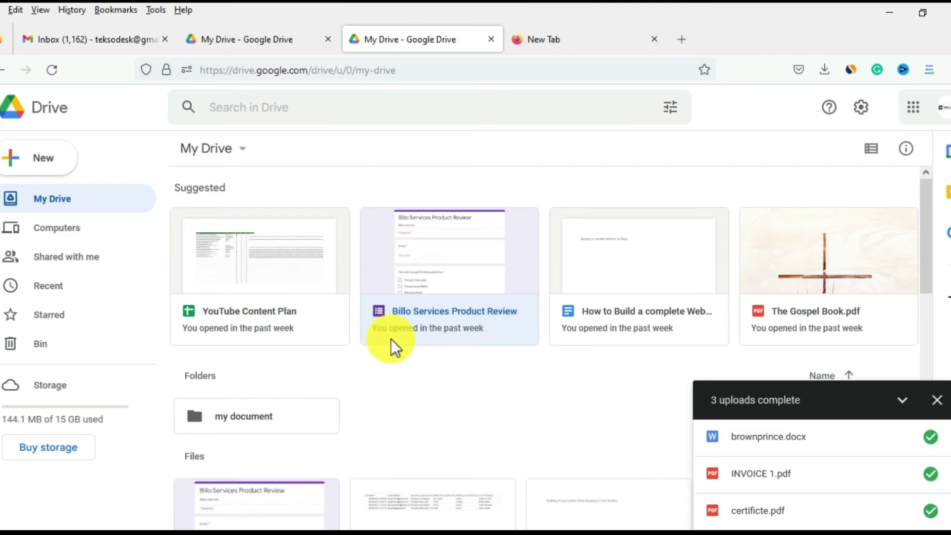
drag(379, 498, 379, 460)
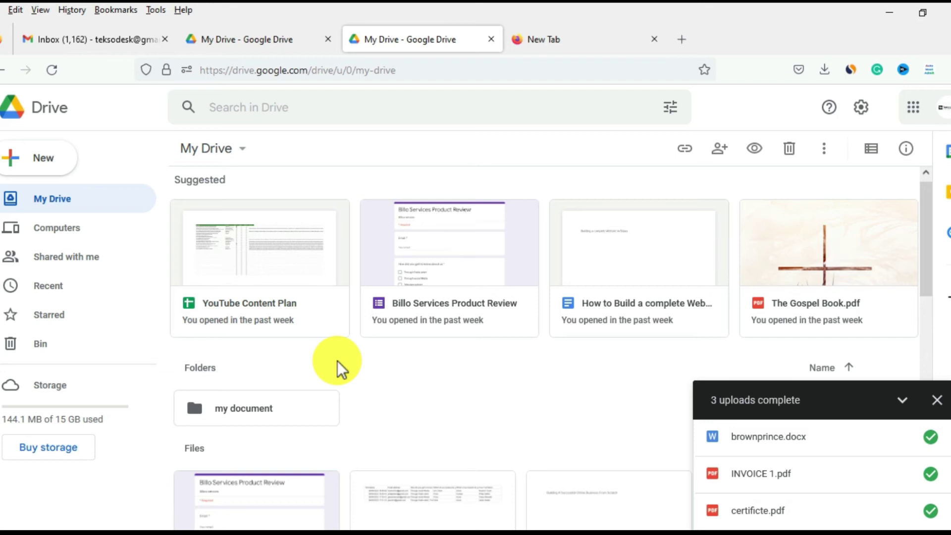
click(936, 400)
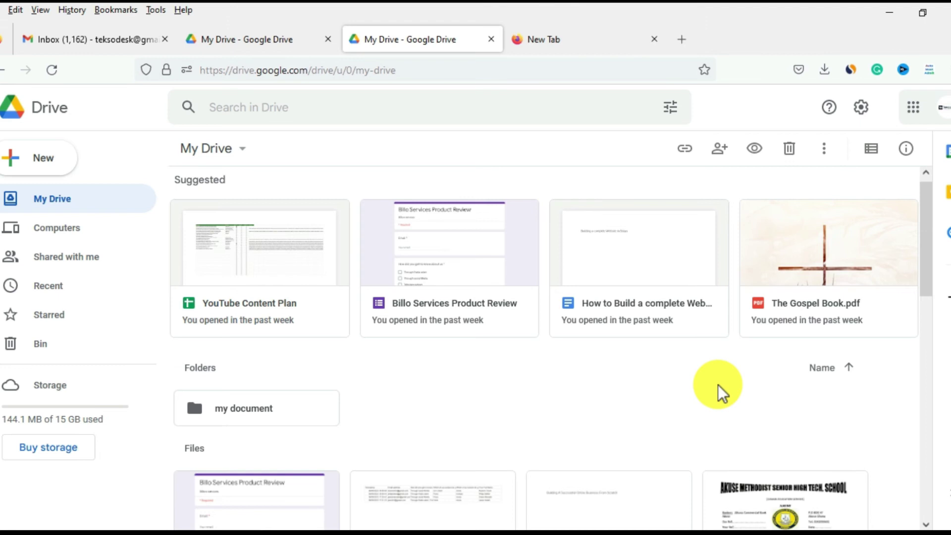
- Open sharing for The Gospel Book.pdf, add the first suggested contact, examine the message field and the Viewer, Commenter and Editor roles, and leave without sending
scroll(717, 384, down, 2)
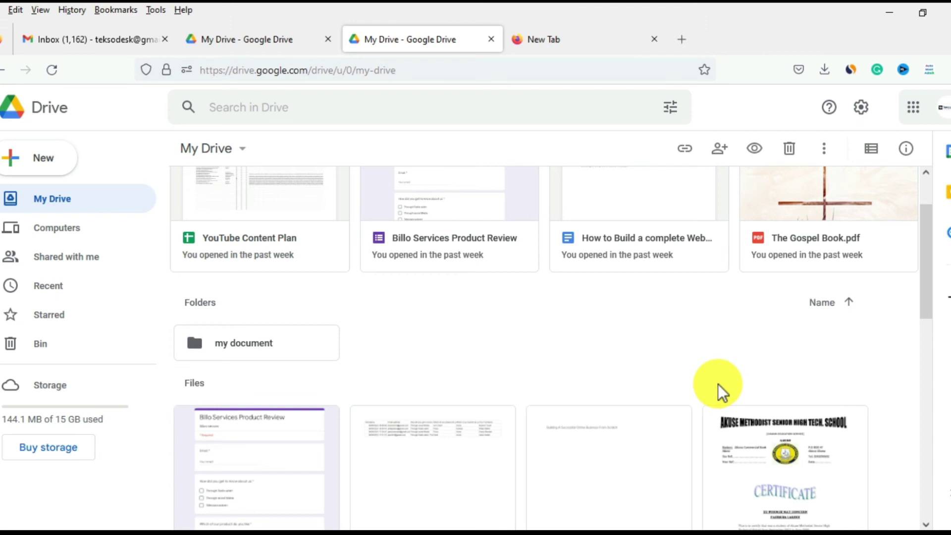
drag(928, 238, 909, 399)
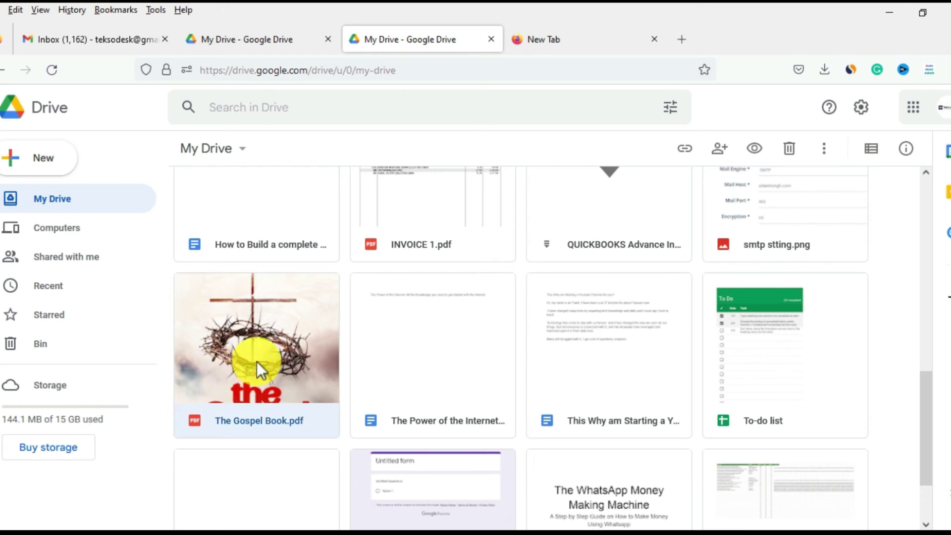
click(686, 157)
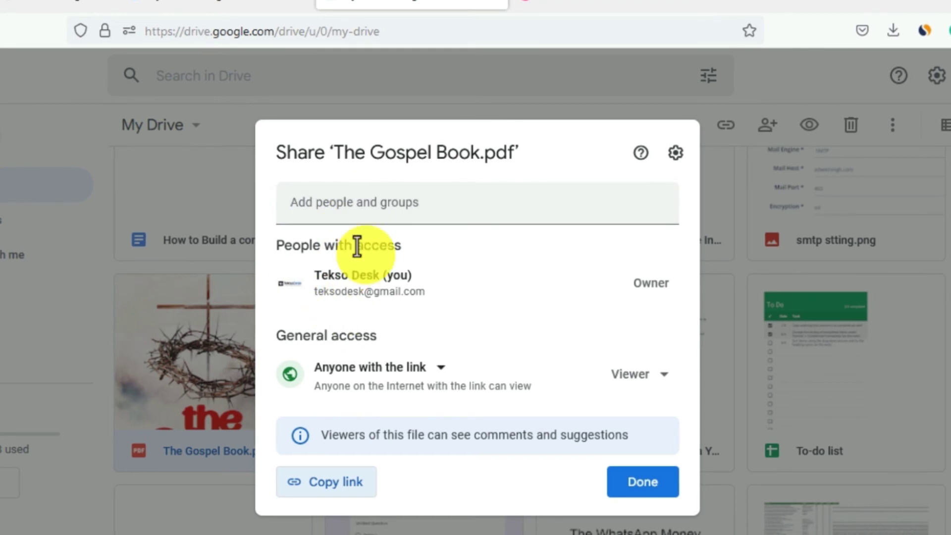
click(356, 207)
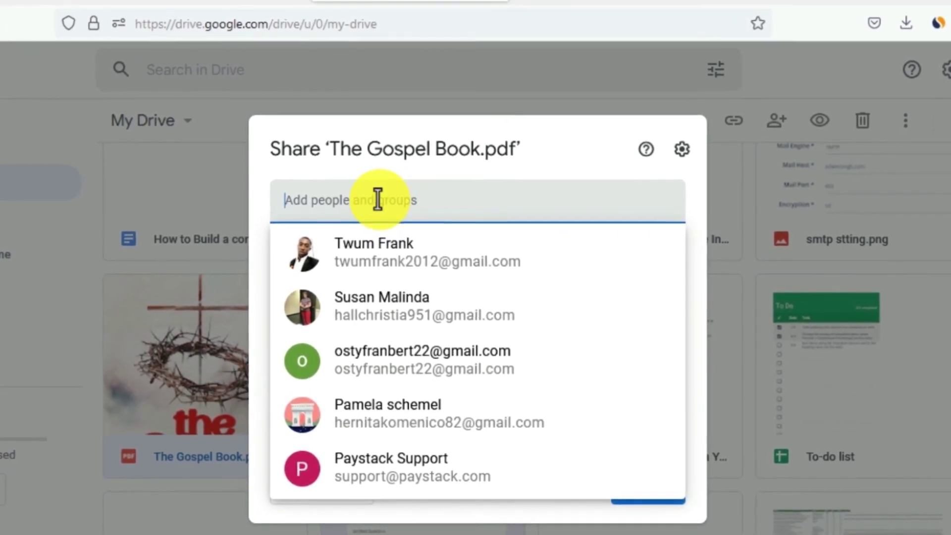
click(379, 270)
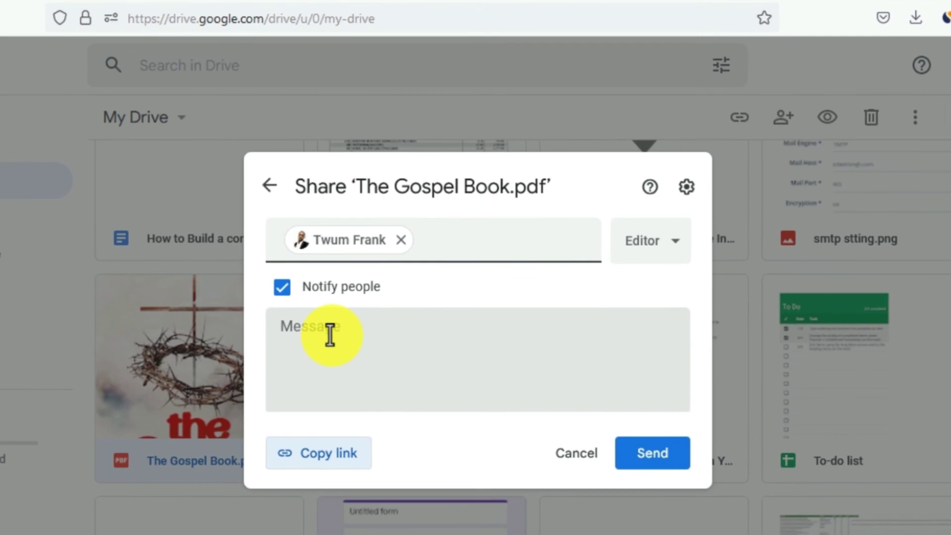
click(330, 335)
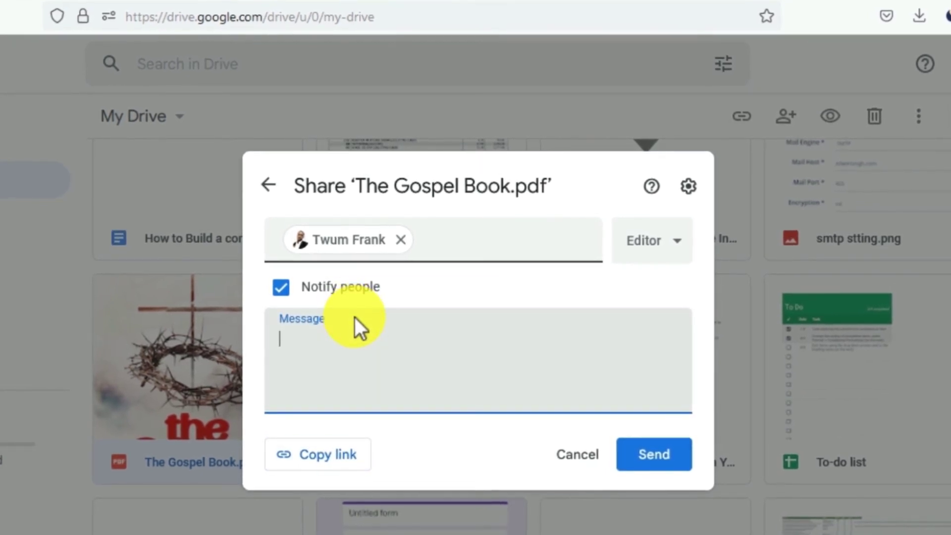
click(682, 241)
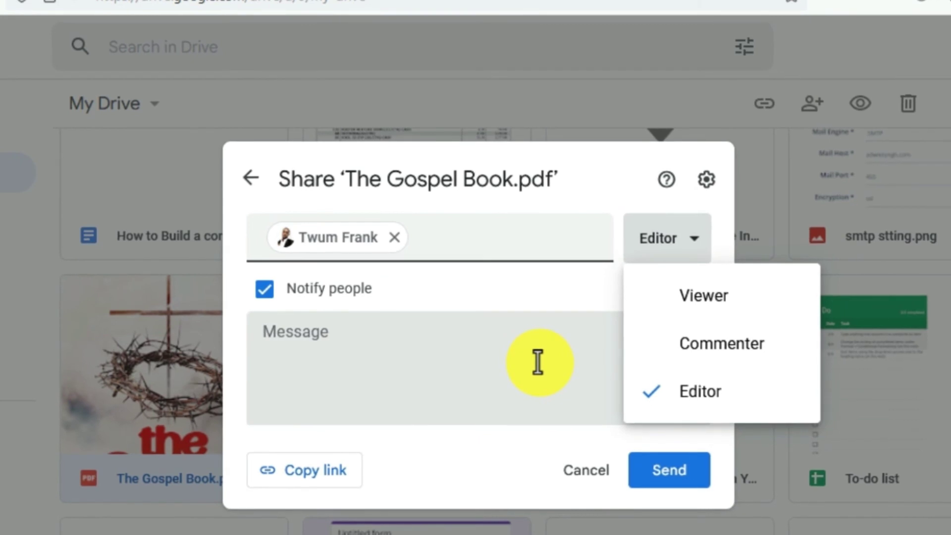
click(538, 362)
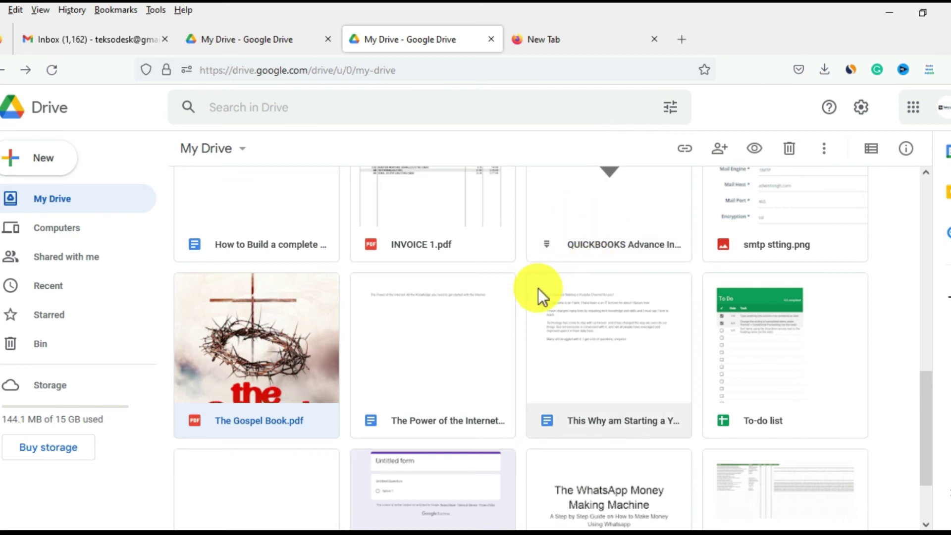
- Set general access for The Gospel Book.pdf to Anyone with the link, copy its sharing link, and close the sharing settings
scroll(538, 288, down, 2)
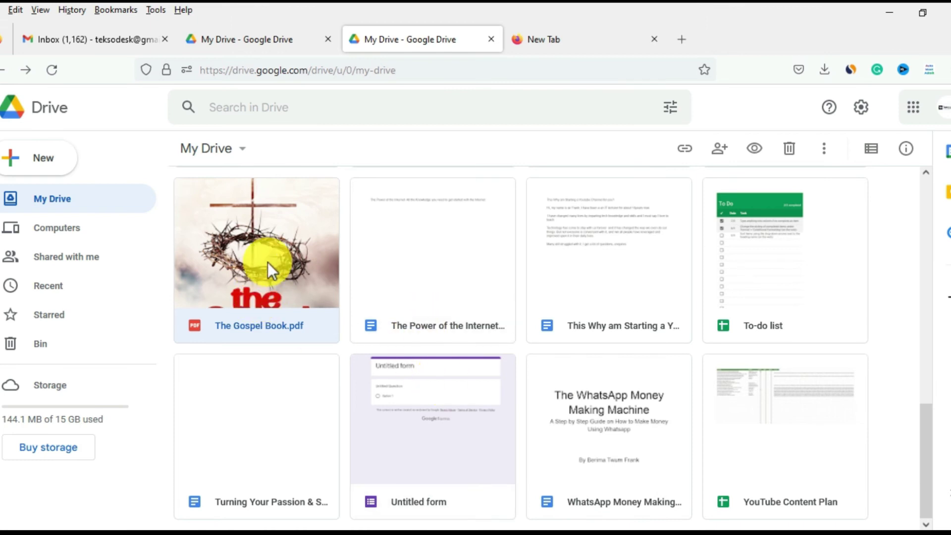
scroll(268, 262, up, 1)
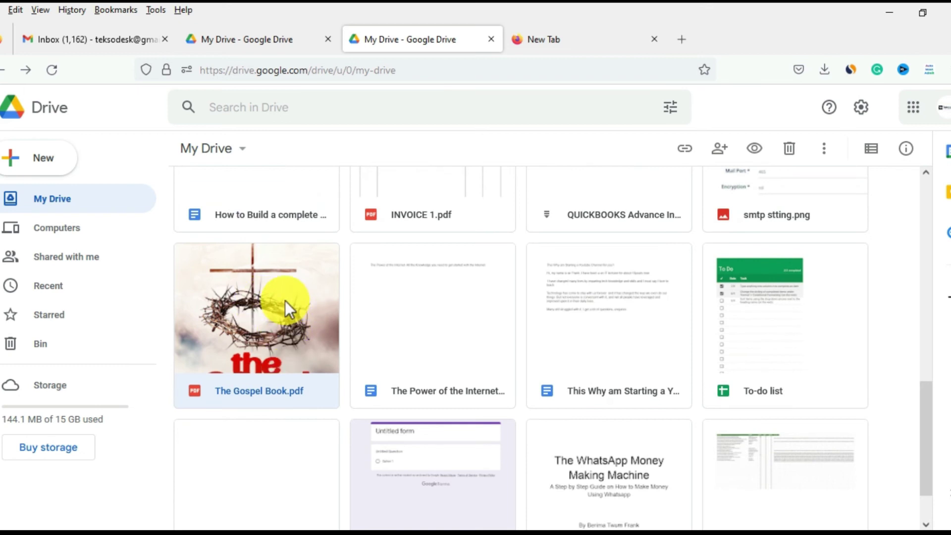
click(688, 160)
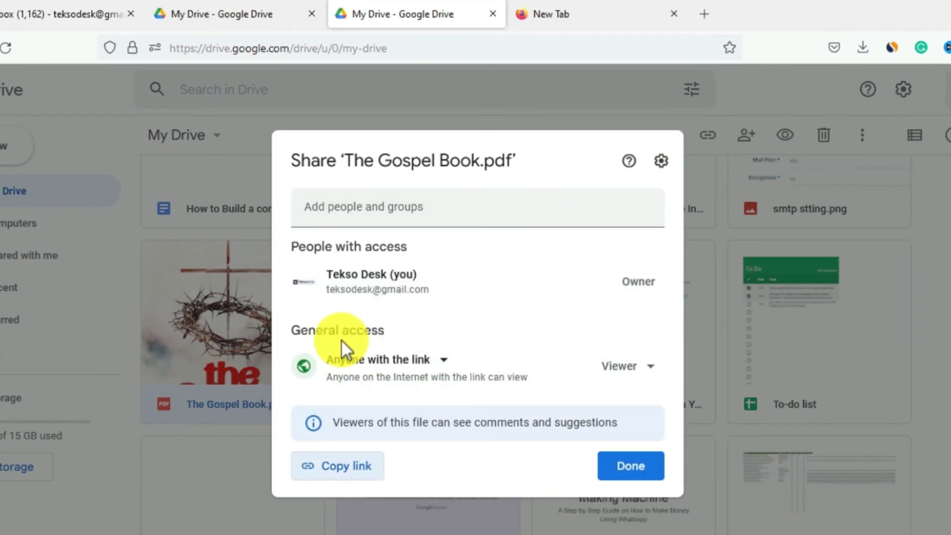
click(440, 365)
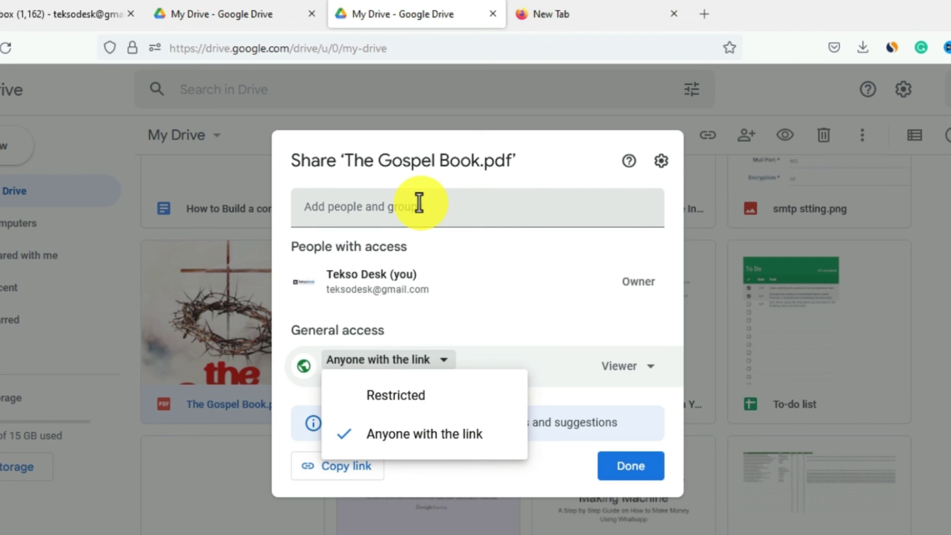
click(402, 440)
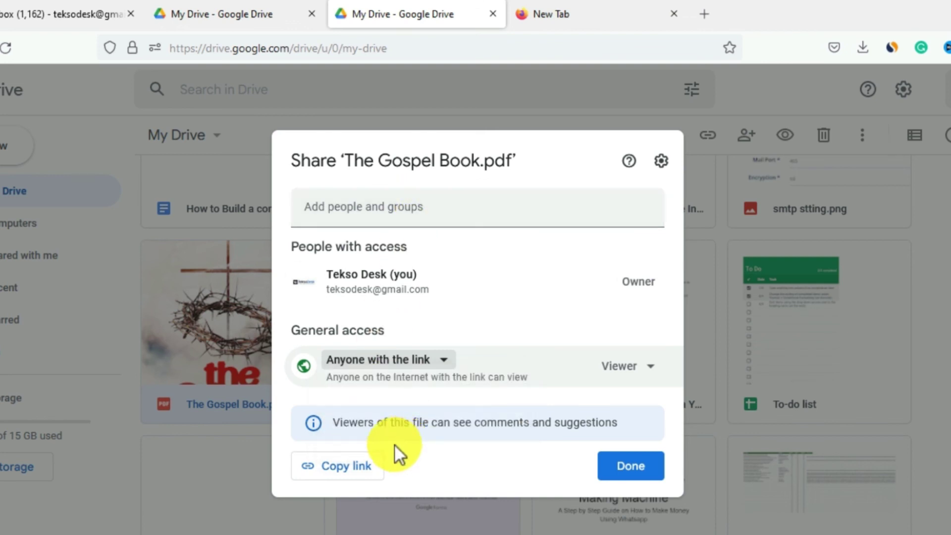
click(363, 478)
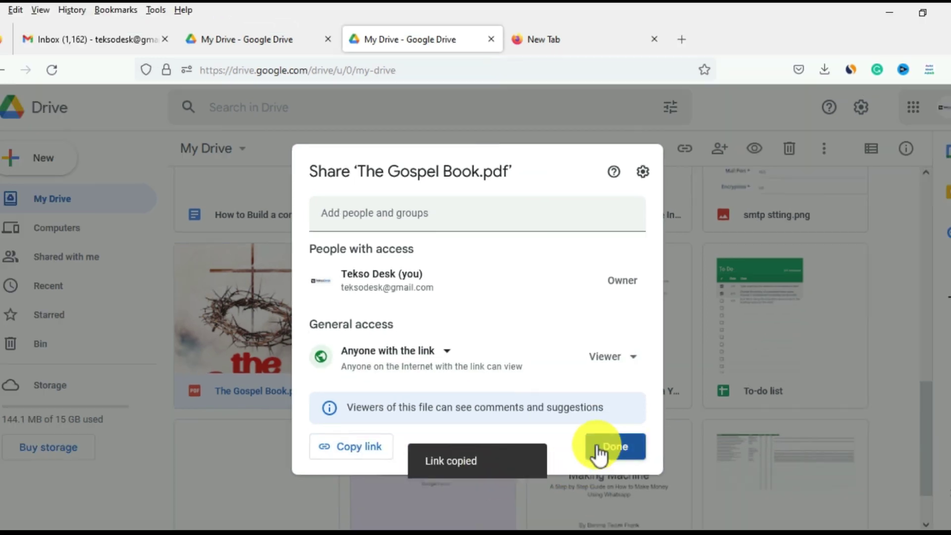
click(617, 475)
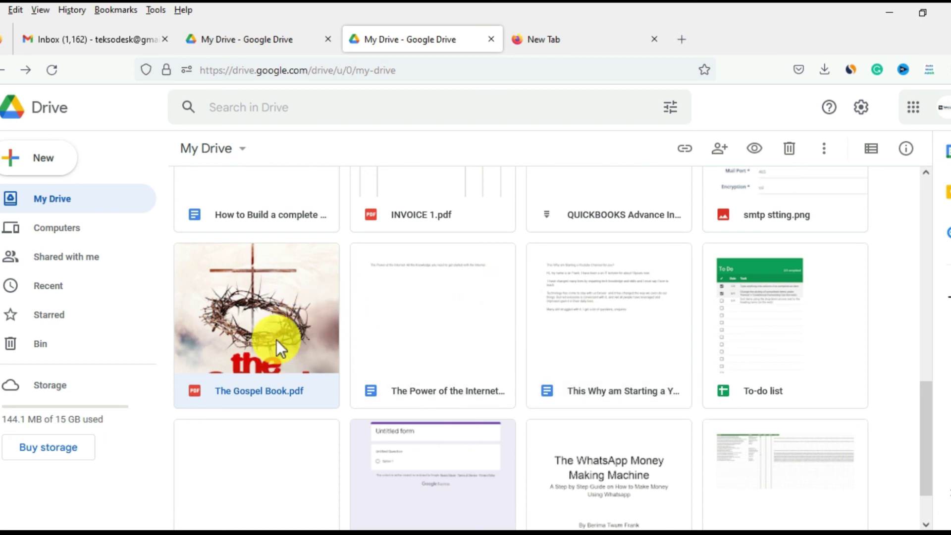
- Preview The Gospel Book.pdf and close the preview to return to My Drive
double_click(297, 335)
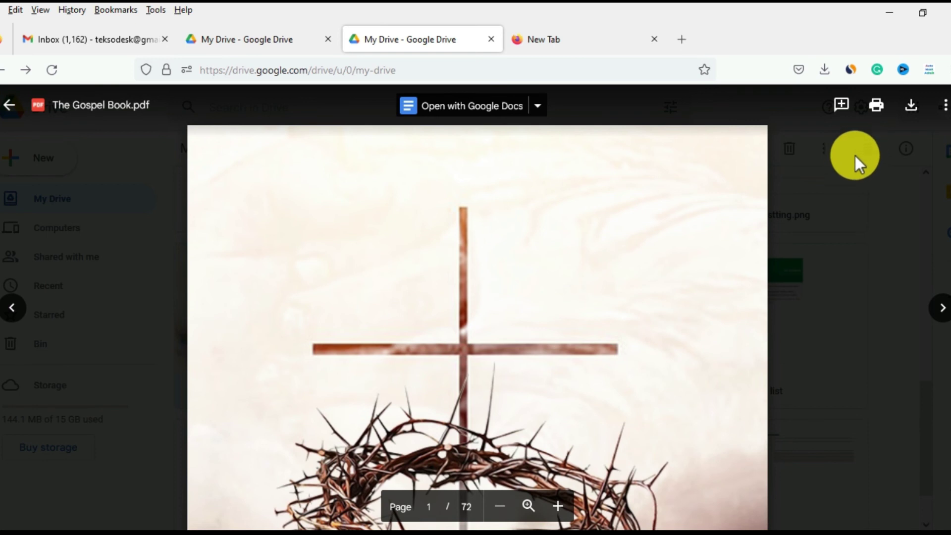
click(858, 227)
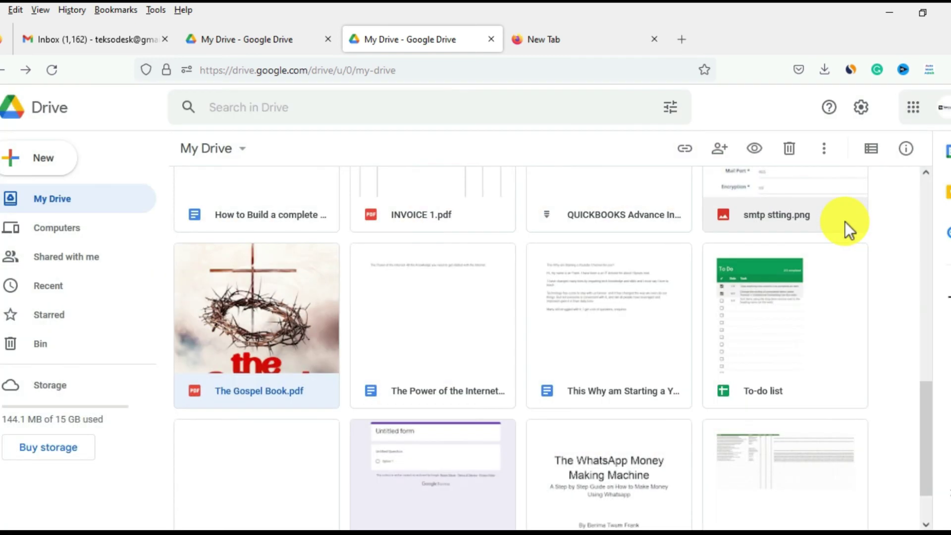
- Preview INVOICE 1.pdf from the My Drive files, examine its print and download options, and close the preview
scroll(631, 293, down, 2)
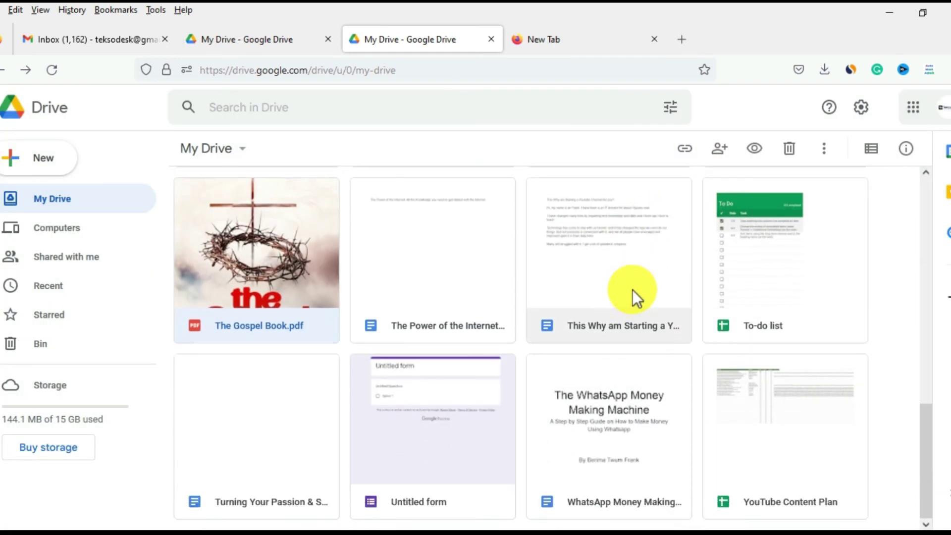
scroll(426, 383, up, 3)
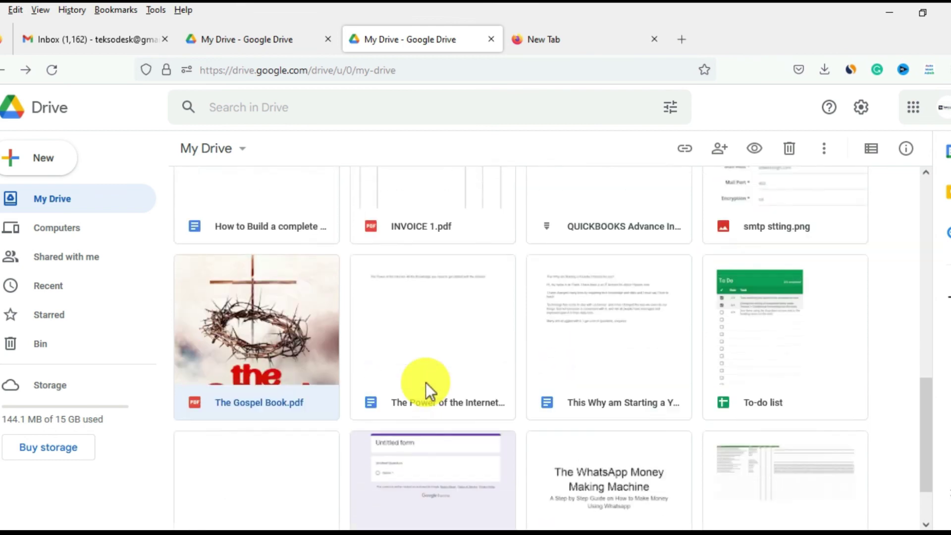
scroll(370, 370, down, 3)
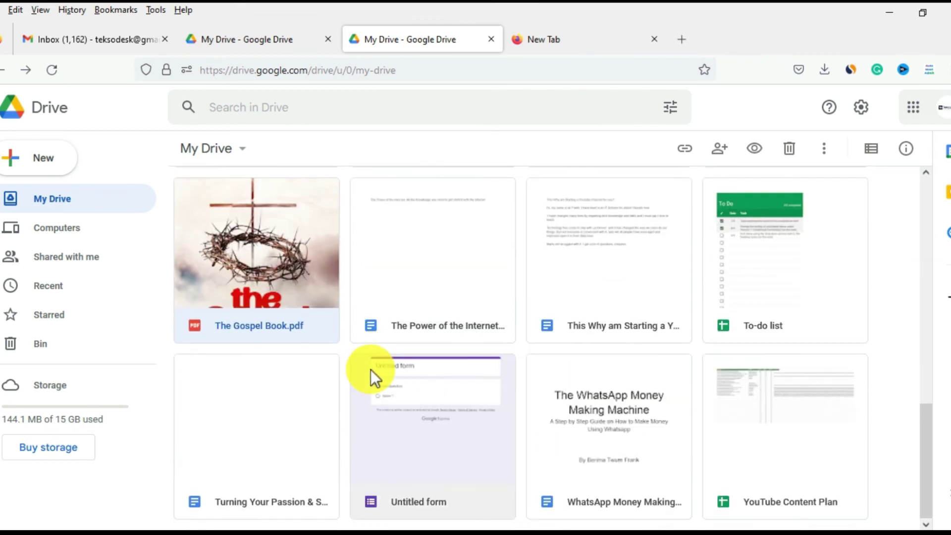
scroll(370, 370, up, 5)
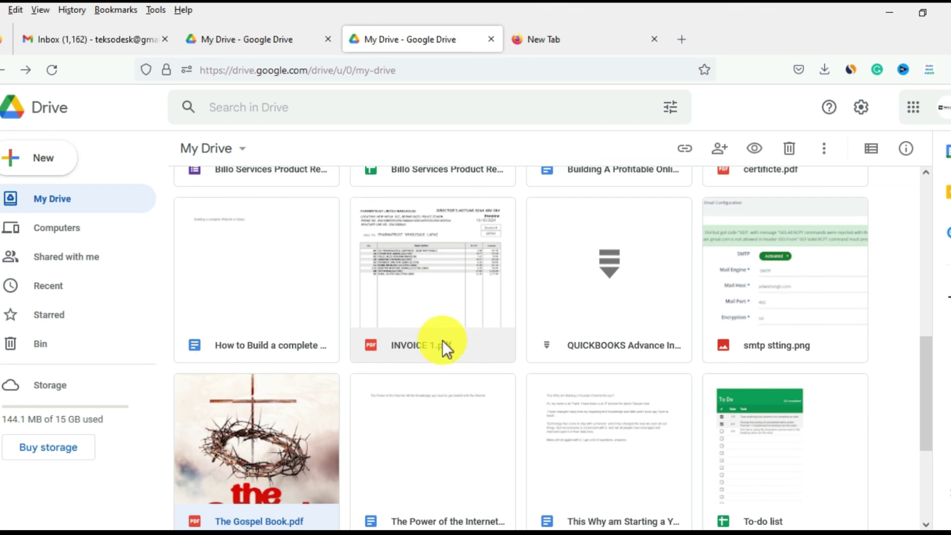
click(443, 272)
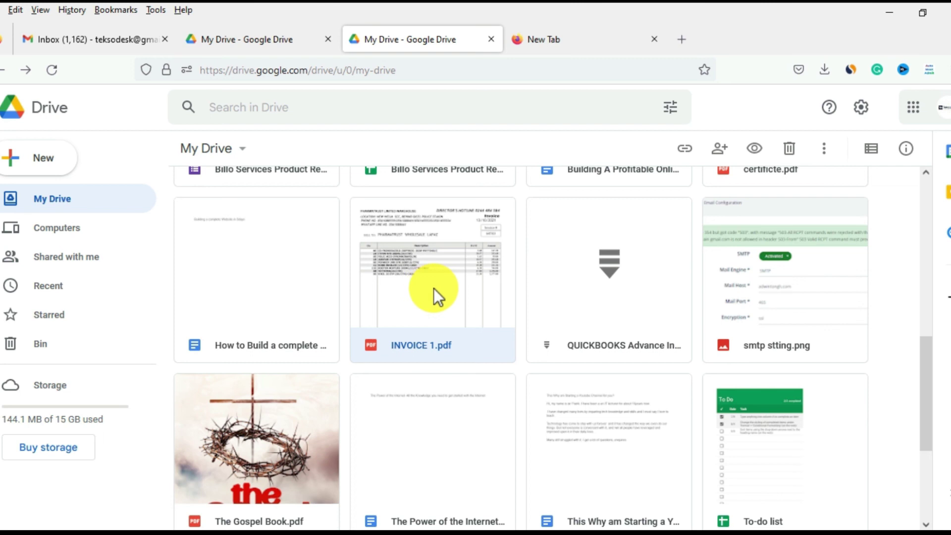
double_click(439, 279)
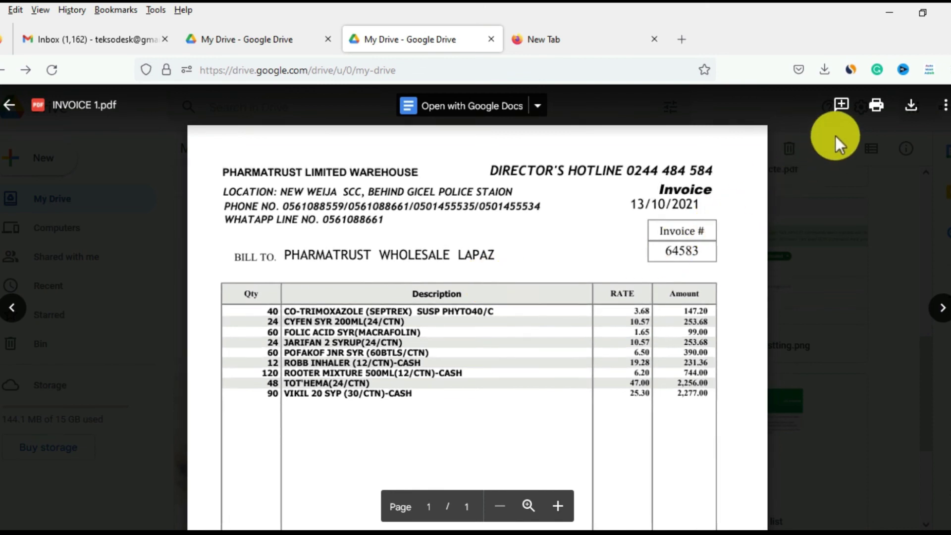
click(910, 120)
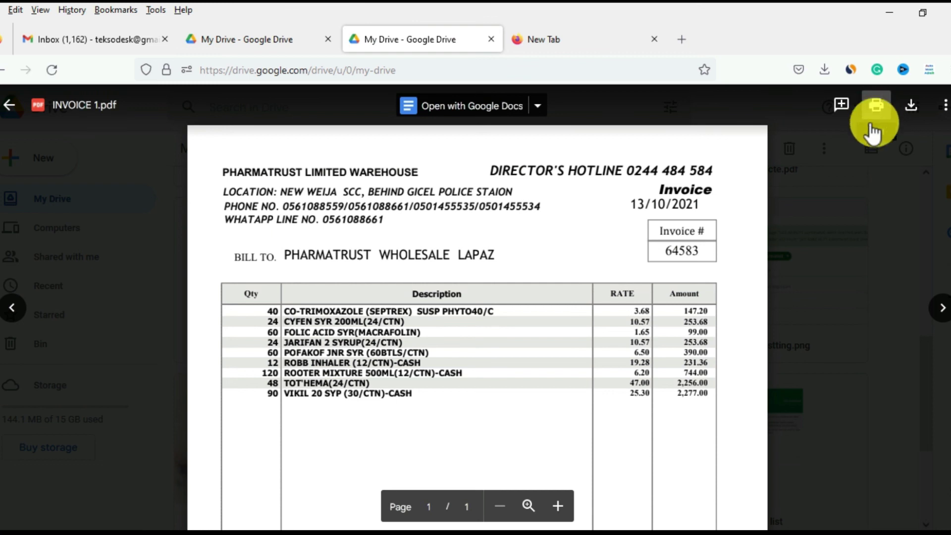
click(857, 191)
scroll(443, 304, up, 3)
scroll(442, 304, down, 3)
scroll(443, 304, up, 3)
scroll(443, 304, up, 6)
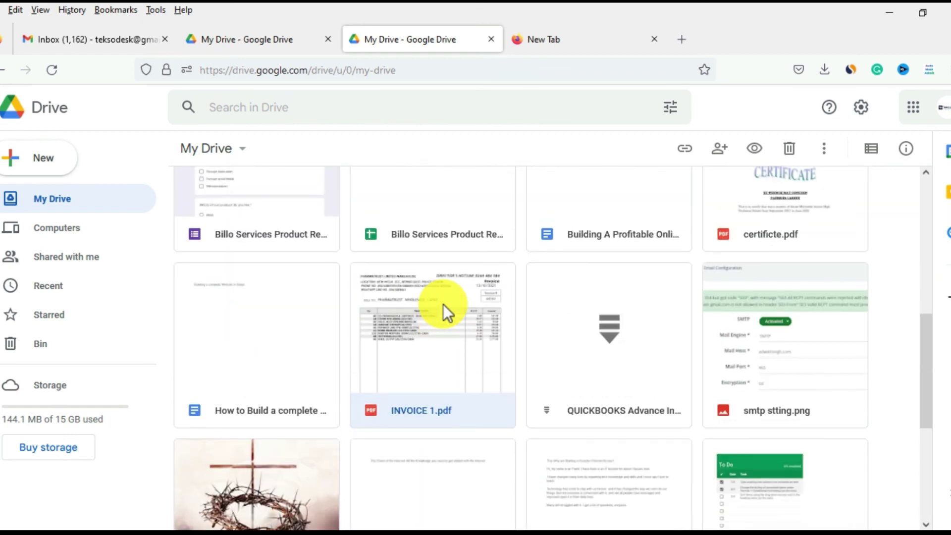
scroll(447, 314, up, 3)
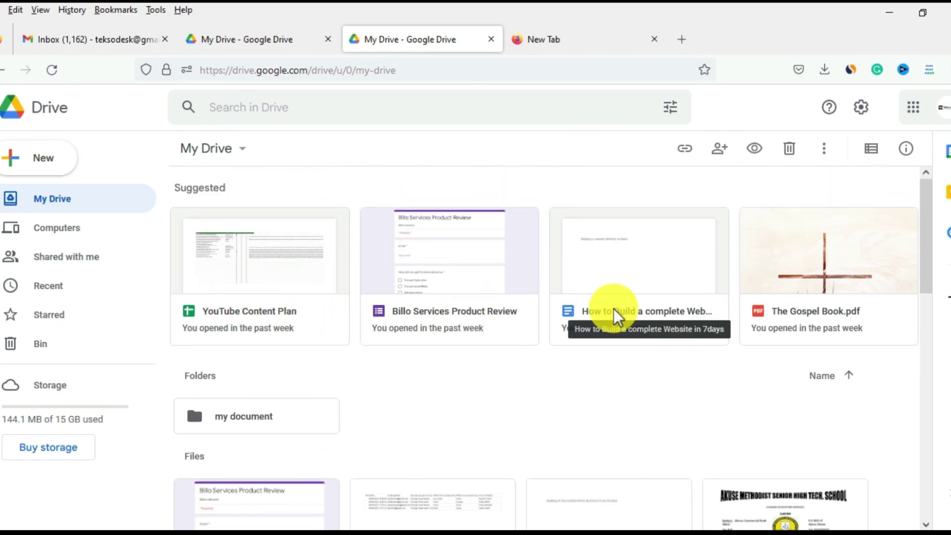
drag(932, 261, 929, 452)
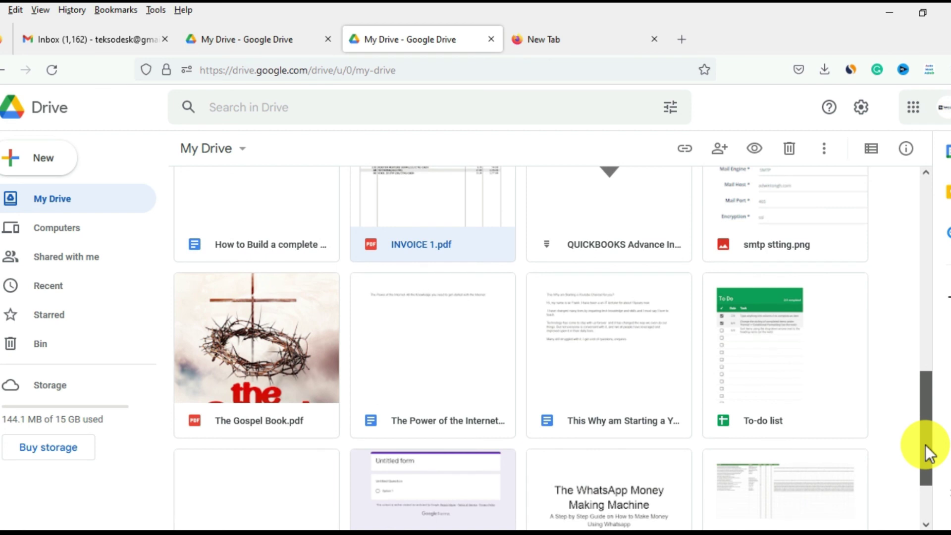
drag(930, 451, 943, 232)
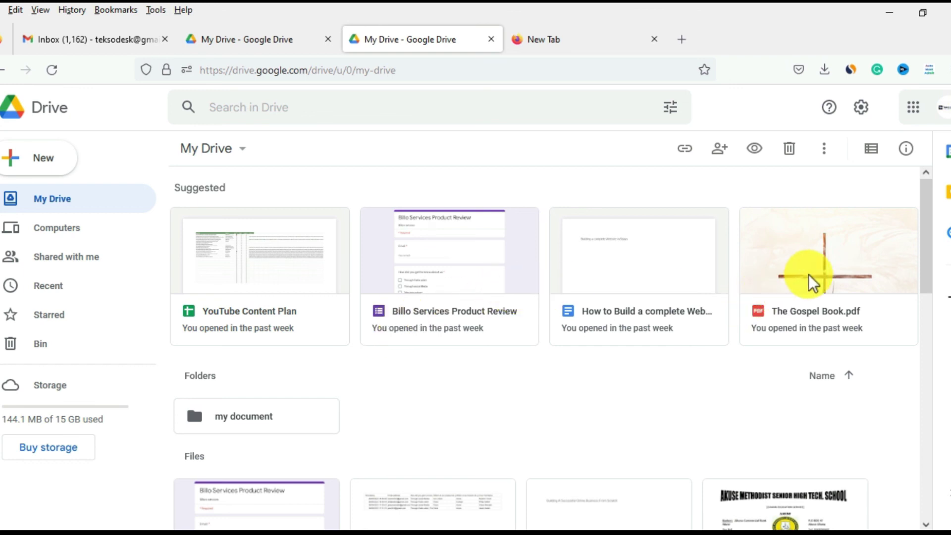
drag(927, 270, 945, 266)
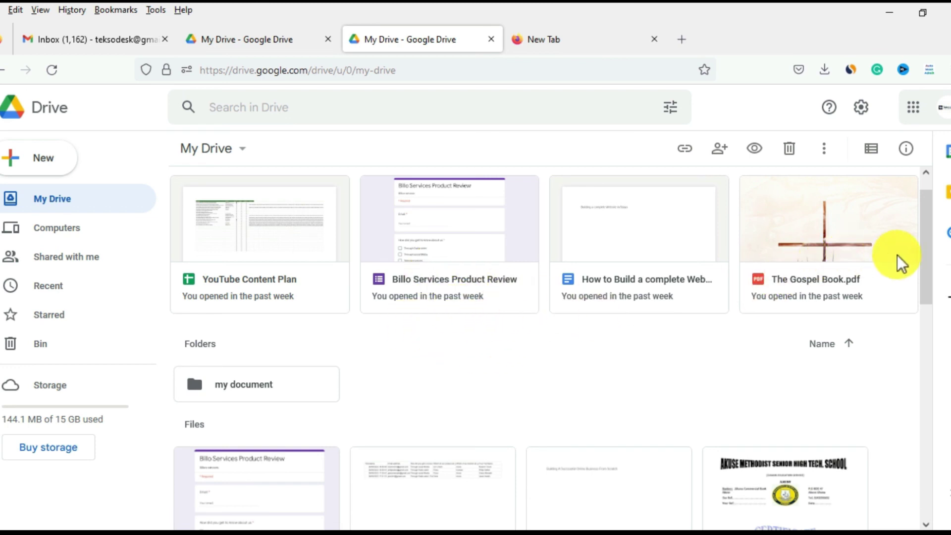
drag(923, 254, 922, 293)
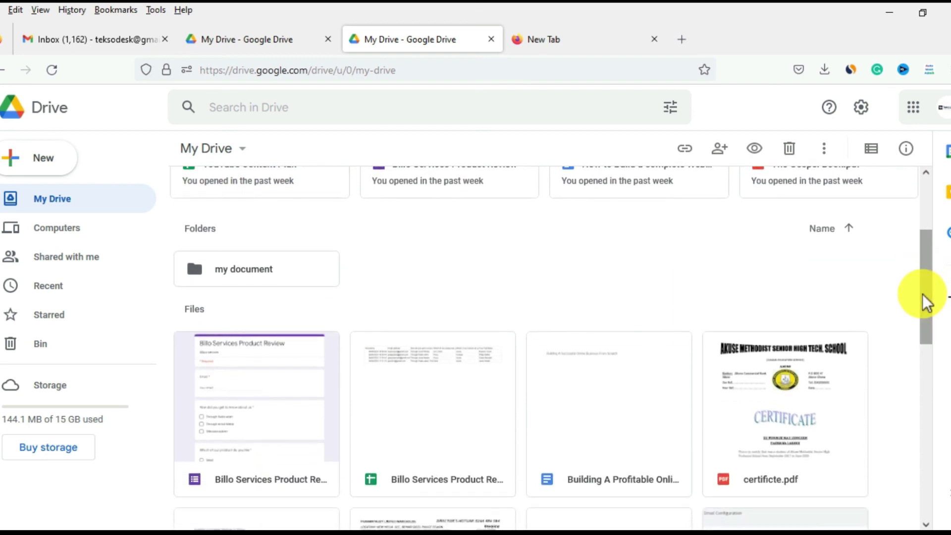
drag(923, 293, 946, 245)
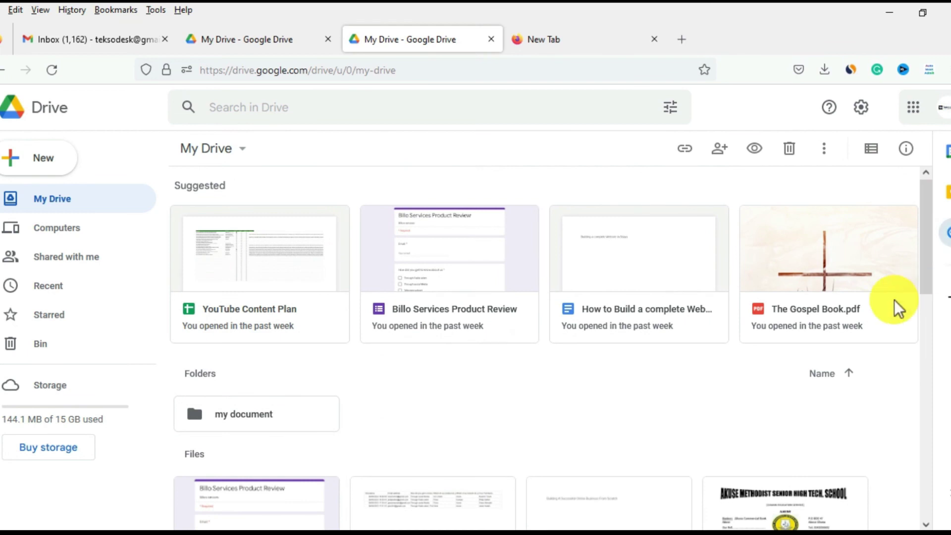
scroll(863, 313, down, 7)
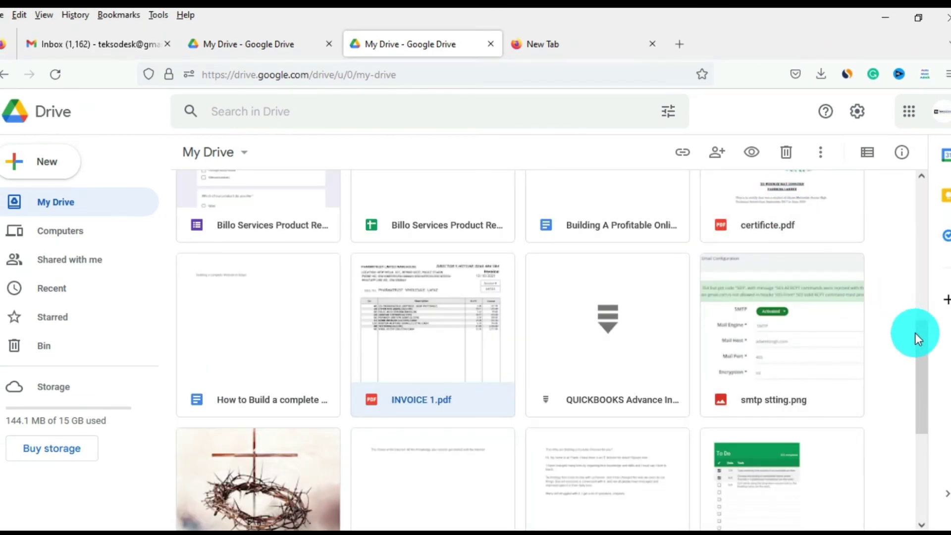
drag(922, 334, 944, 254)
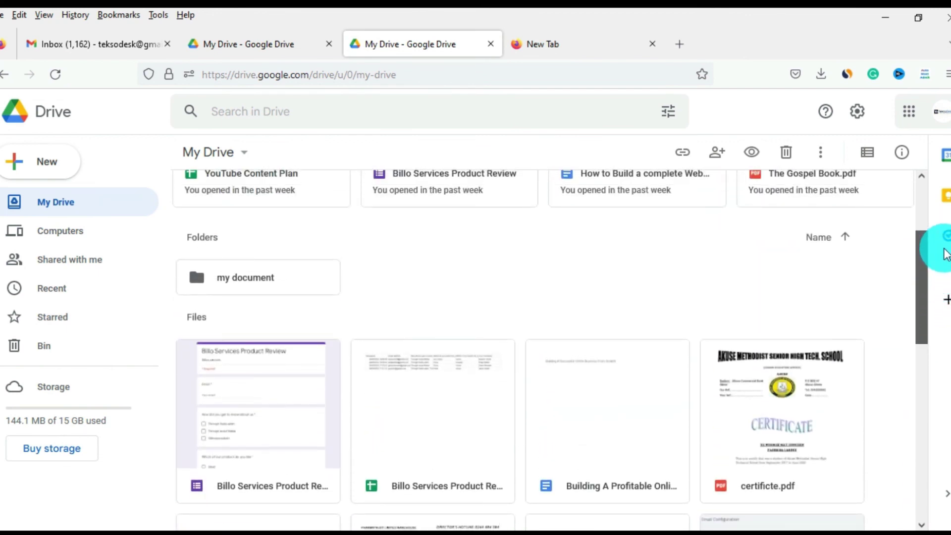
drag(944, 254, 931, 297)
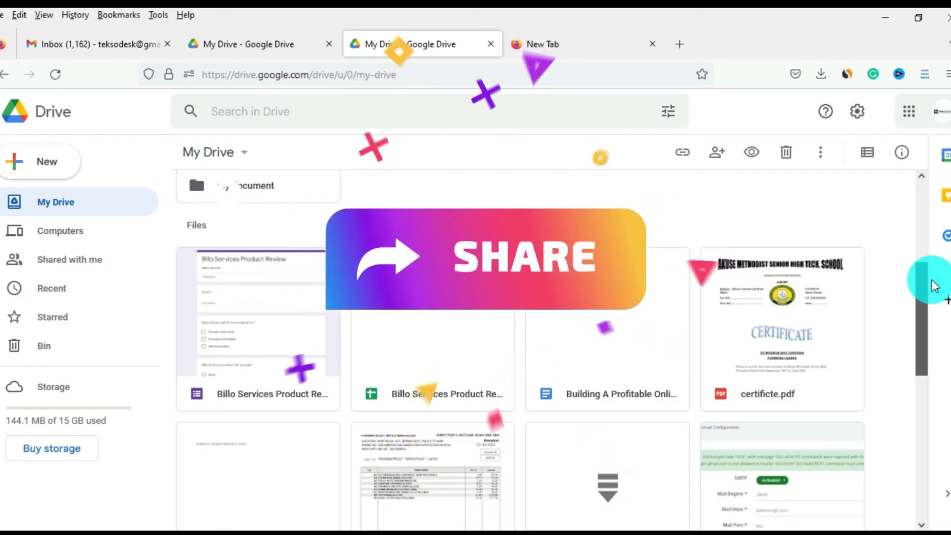
drag(934, 285, 941, 241)
scroll(938, 258, down, 1)
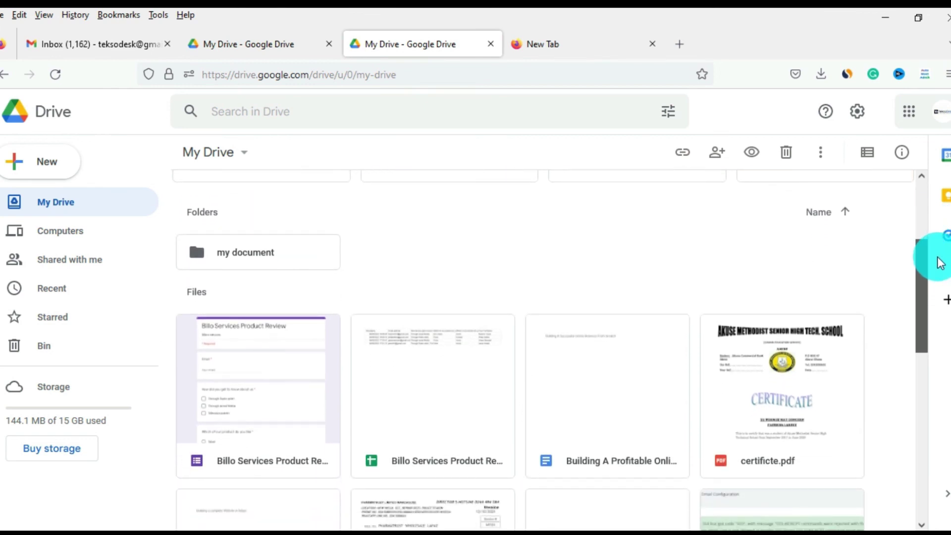
drag(941, 262, 943, 383)
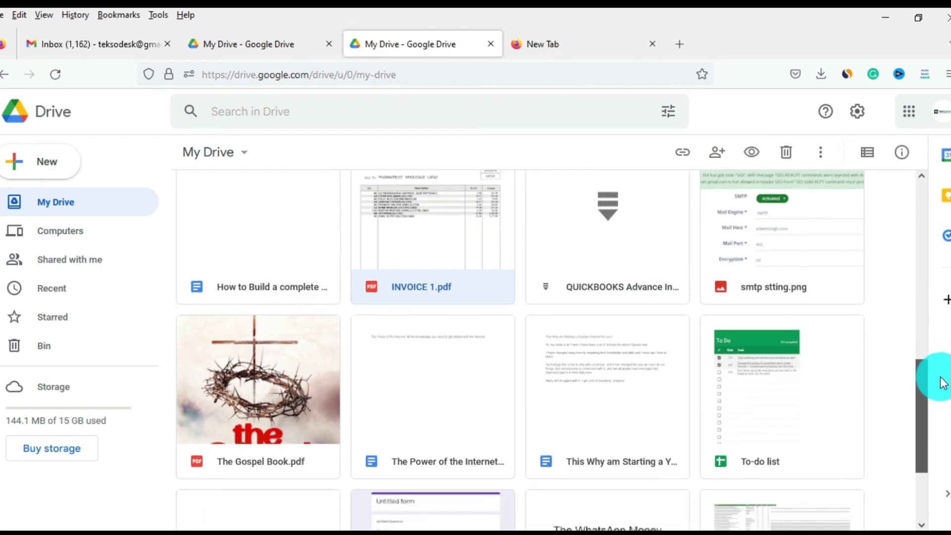